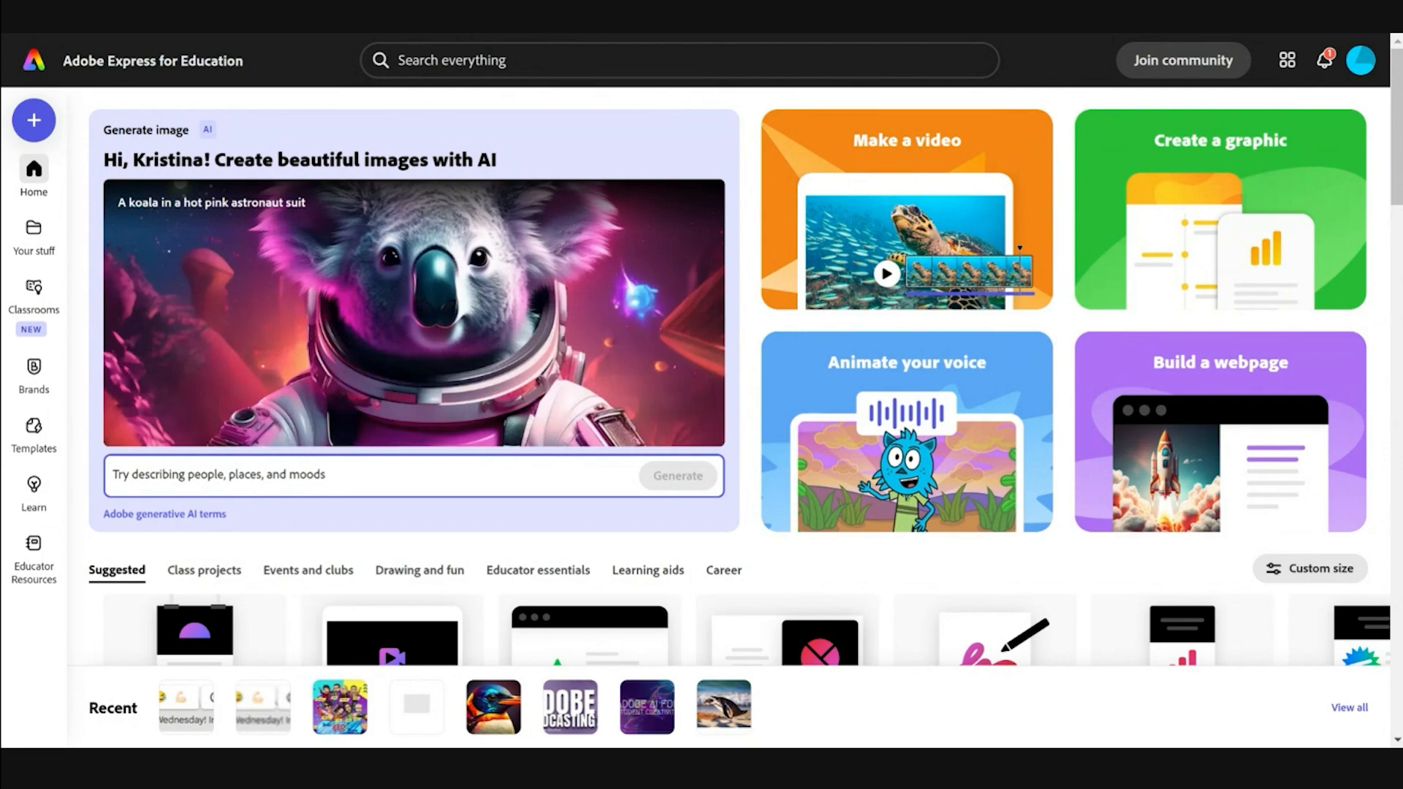
# Step: Open Animate your voice and browse the character grid, keeping Gwynneth on the forest path
pyautogui.click(975, 451)
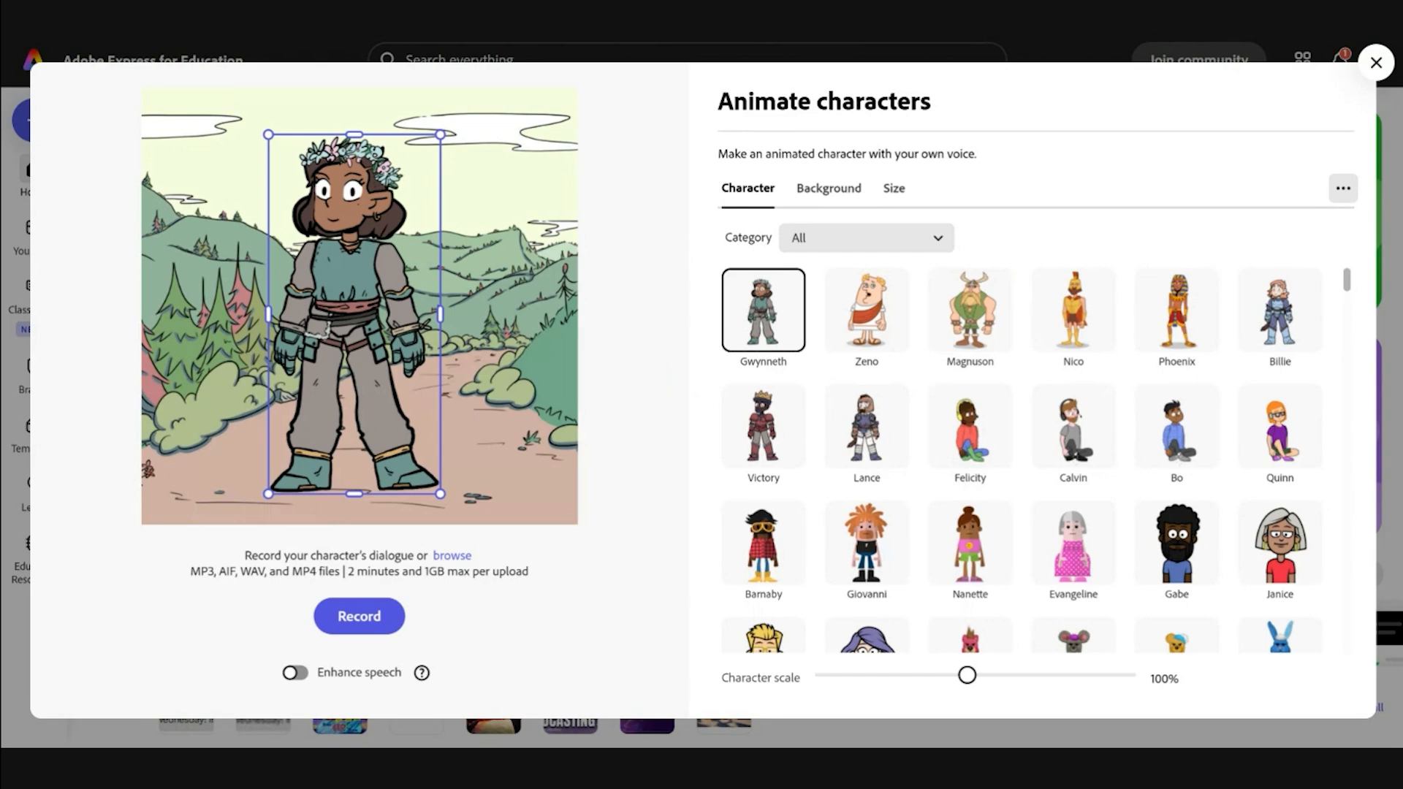
pyautogui.scroll(-3, 1030, 522)
pyautogui.scroll(-10, 1030, 522)
pyautogui.scroll(-8, 1038, 461)
pyautogui.scroll(-3, 1040, 461)
pyautogui.scroll(-7, 1038, 461)
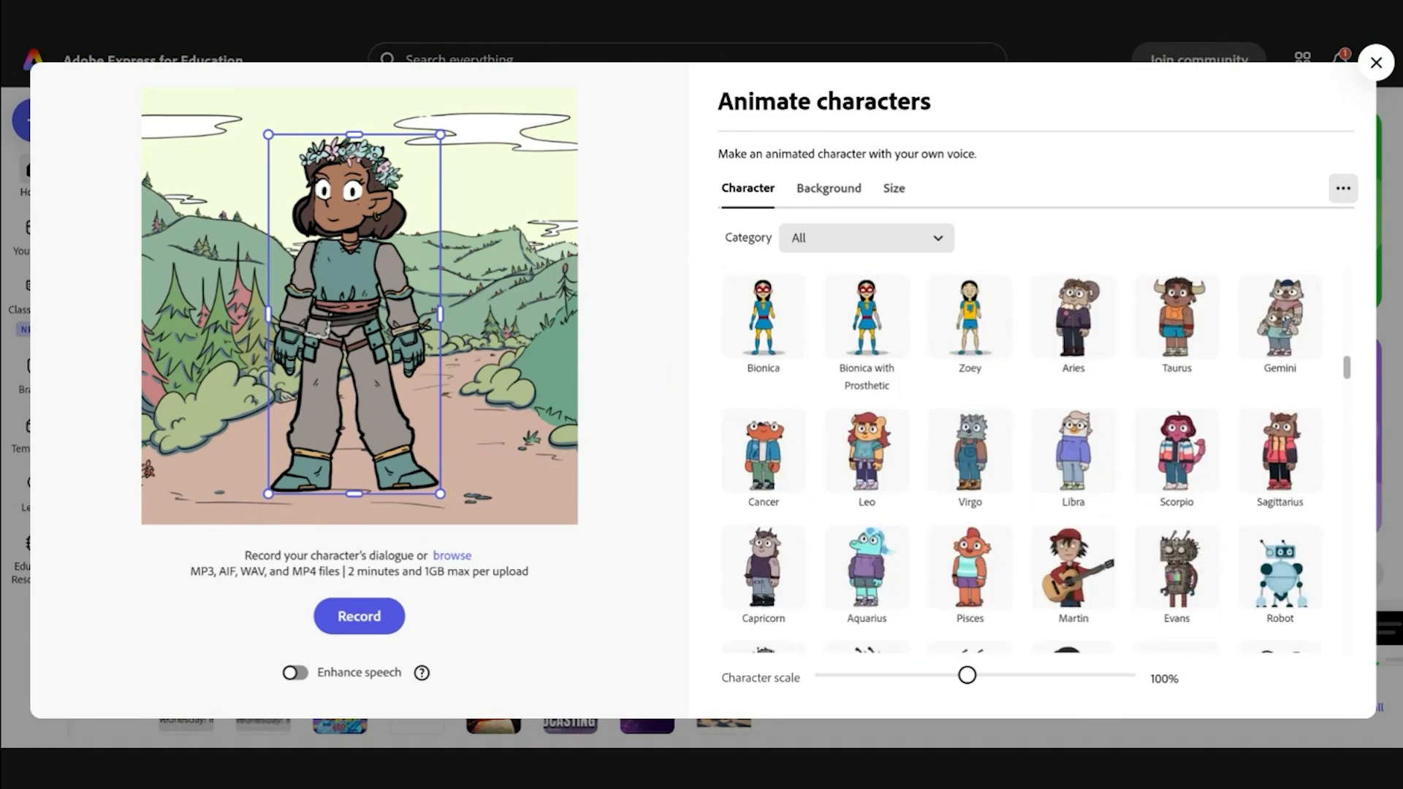
pyautogui.scroll(-2, 1016, 439)
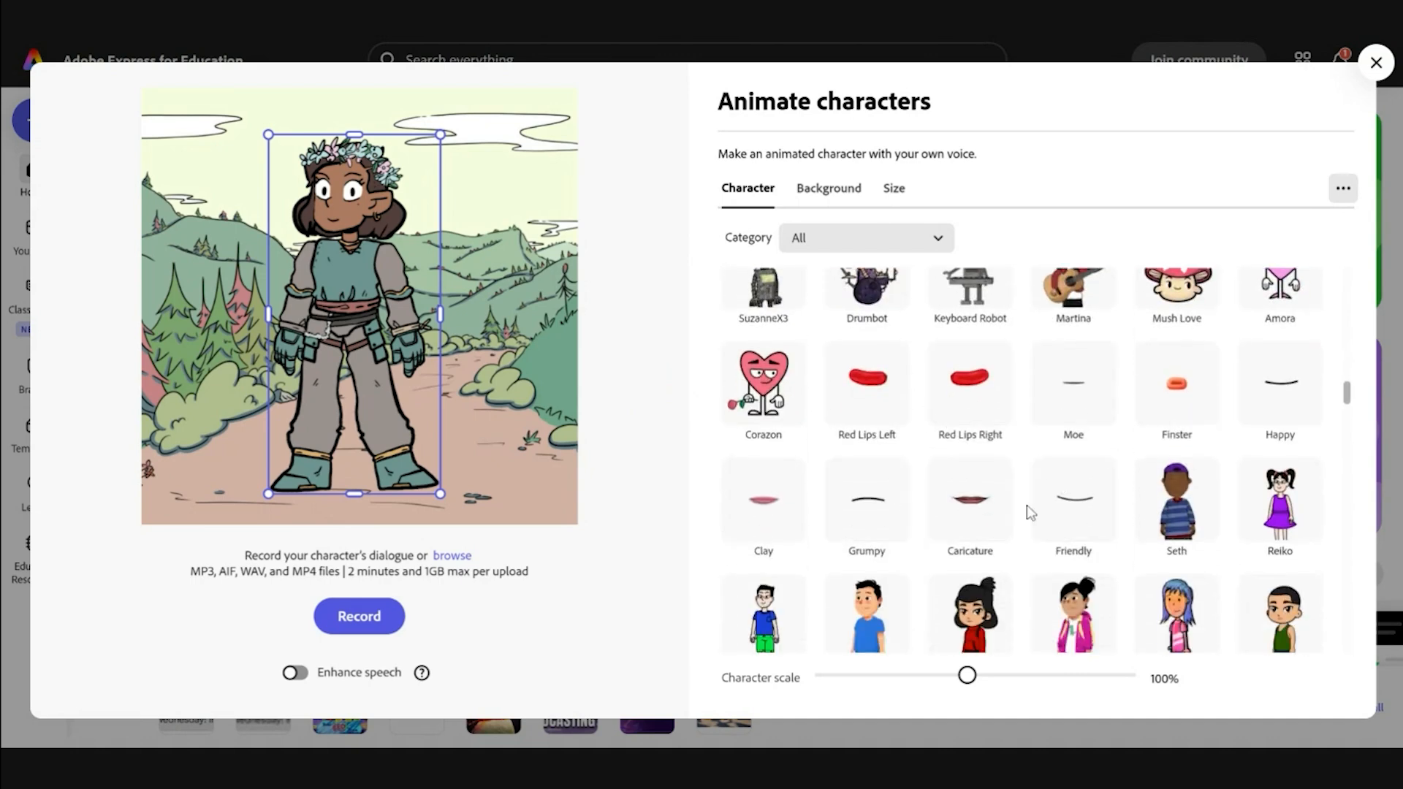
pyautogui.scroll(-8, 1028, 506)
pyautogui.scroll(-4, 1027, 506)
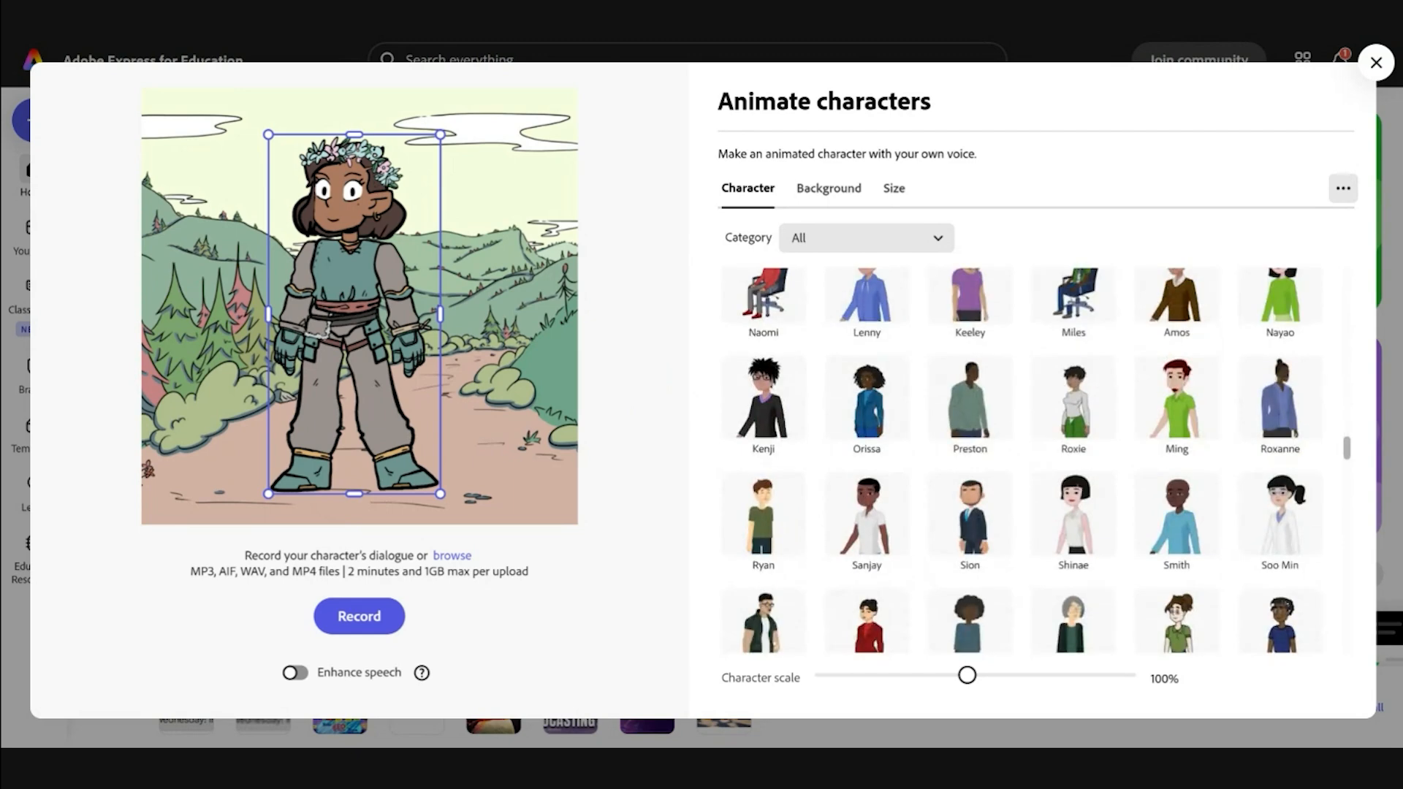
pyautogui.scroll(-4, 1028, 506)
pyautogui.scroll(-12, 1028, 506)
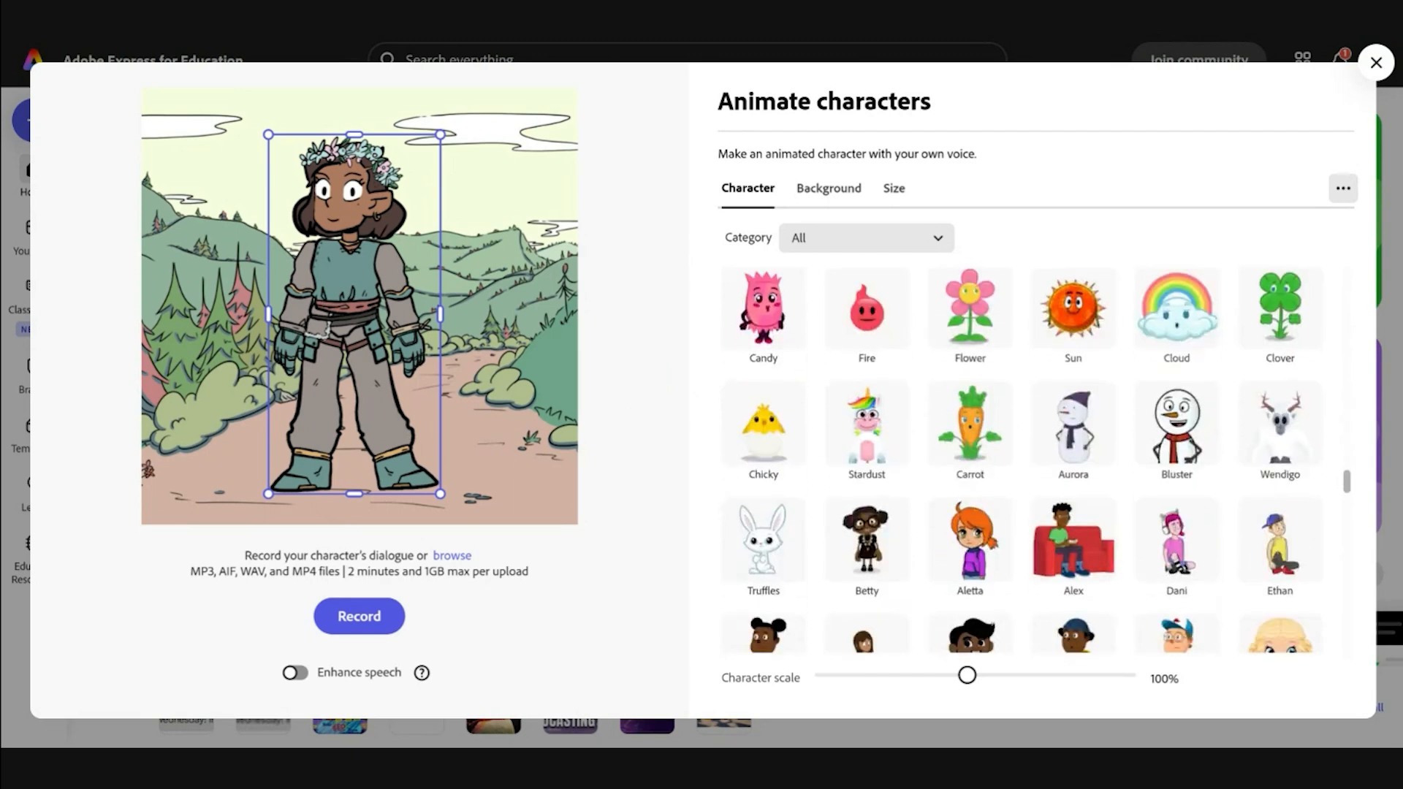
pyautogui.scroll(8, 1015, 433)
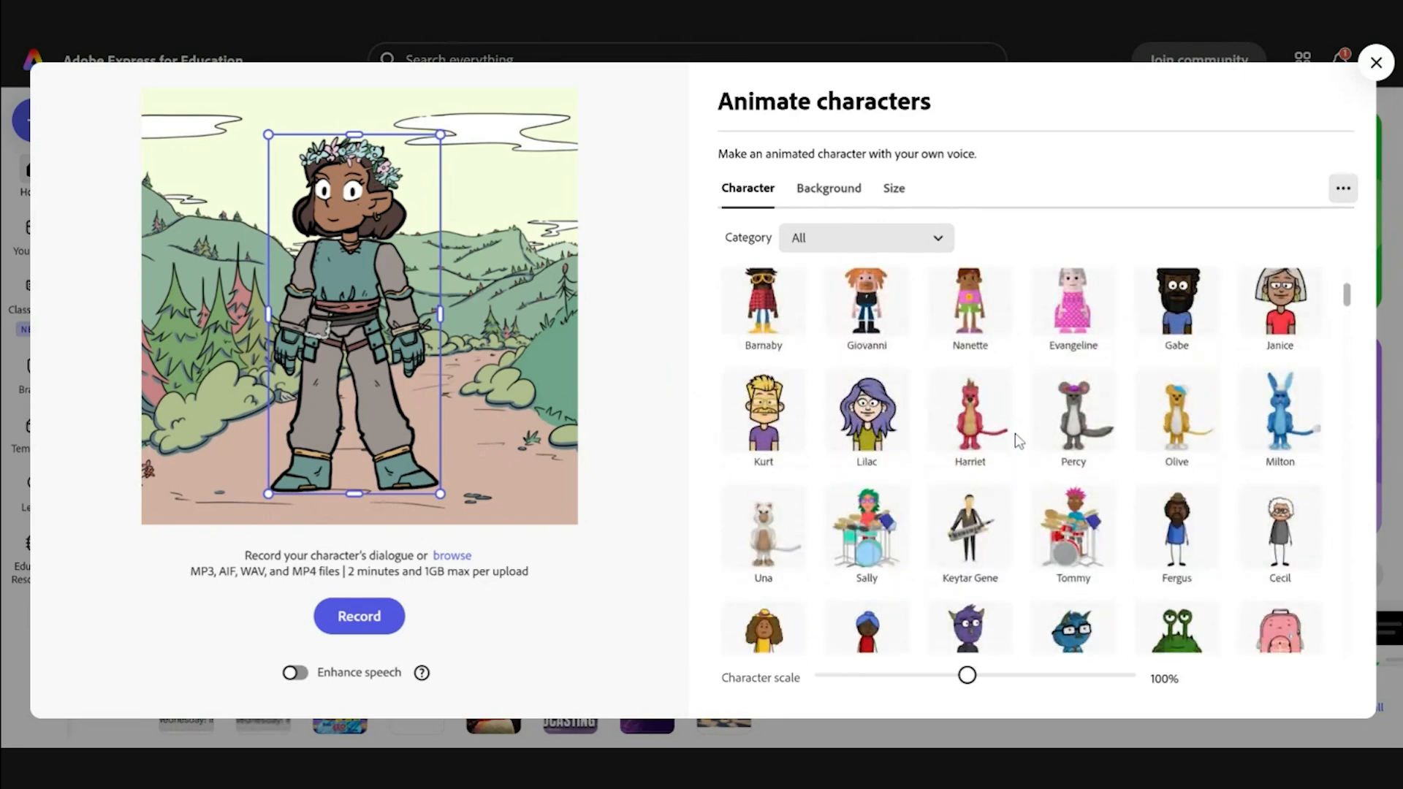
# Step: Set the character's backdrop to Night Sky Landings
pyautogui.click(829, 197)
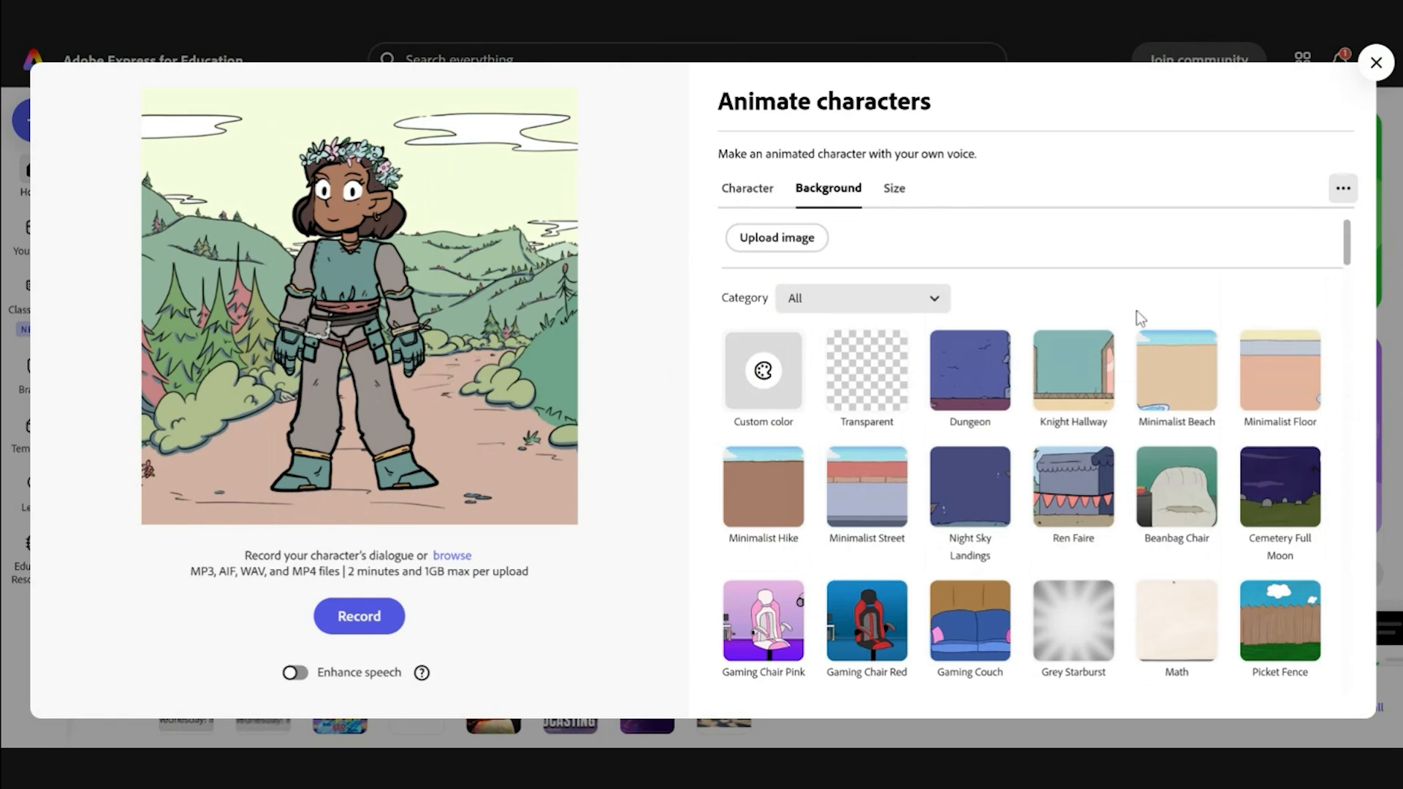
pyautogui.scroll(-1, 1026, 441)
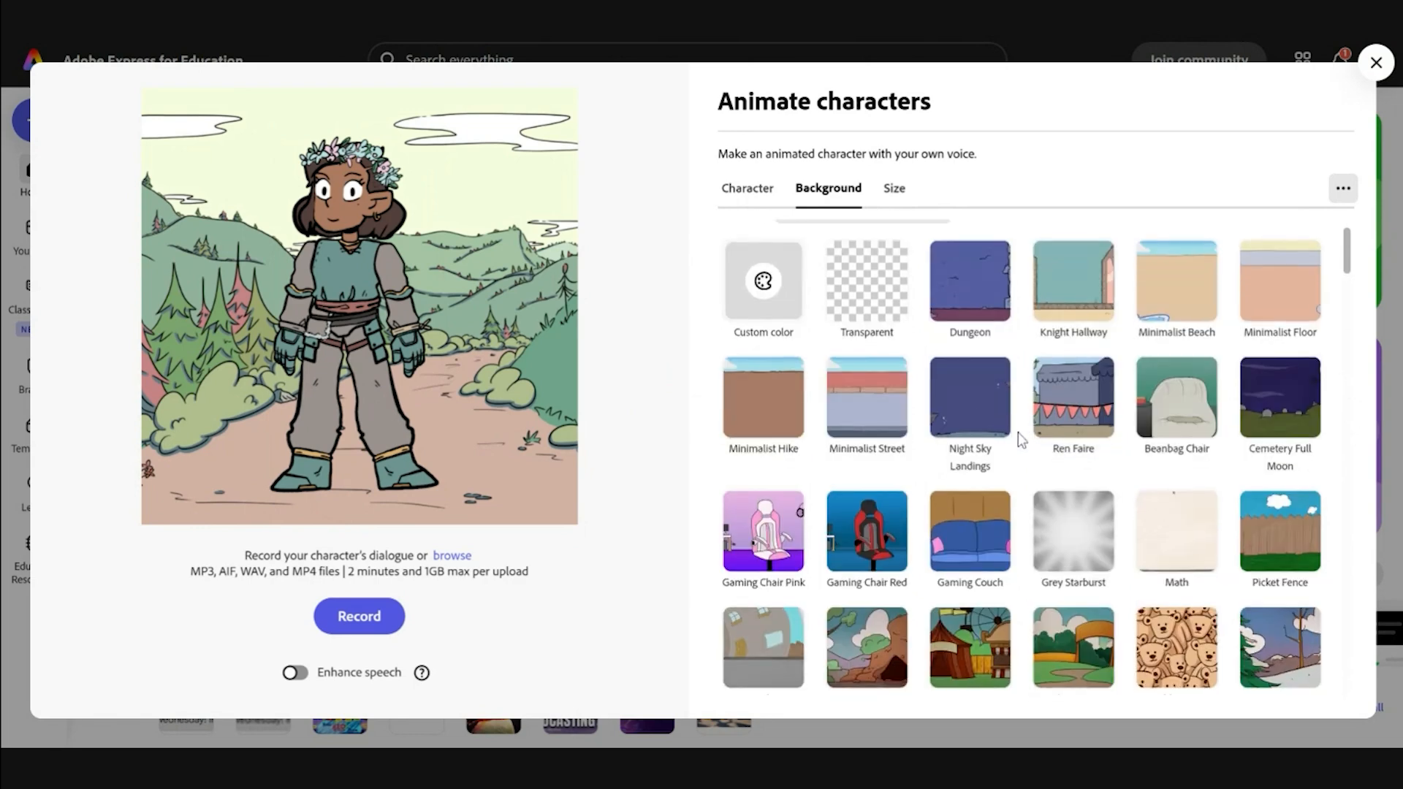
pyautogui.click(981, 418)
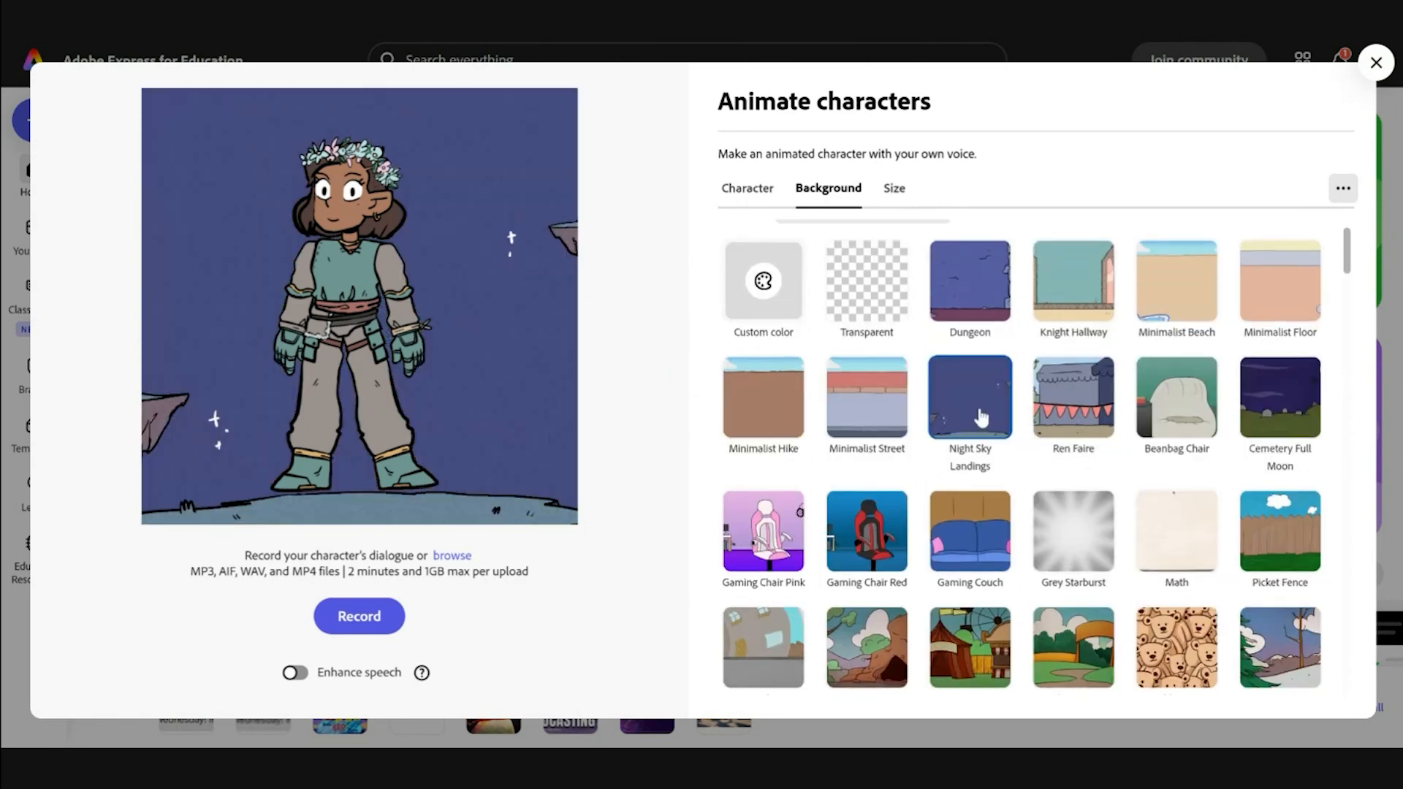
# Step: Shrink Gwynneth slightly and shift her right and down on the backdrop
pyautogui.moveTo(303, 264); pyautogui.dragTo(362, 289)
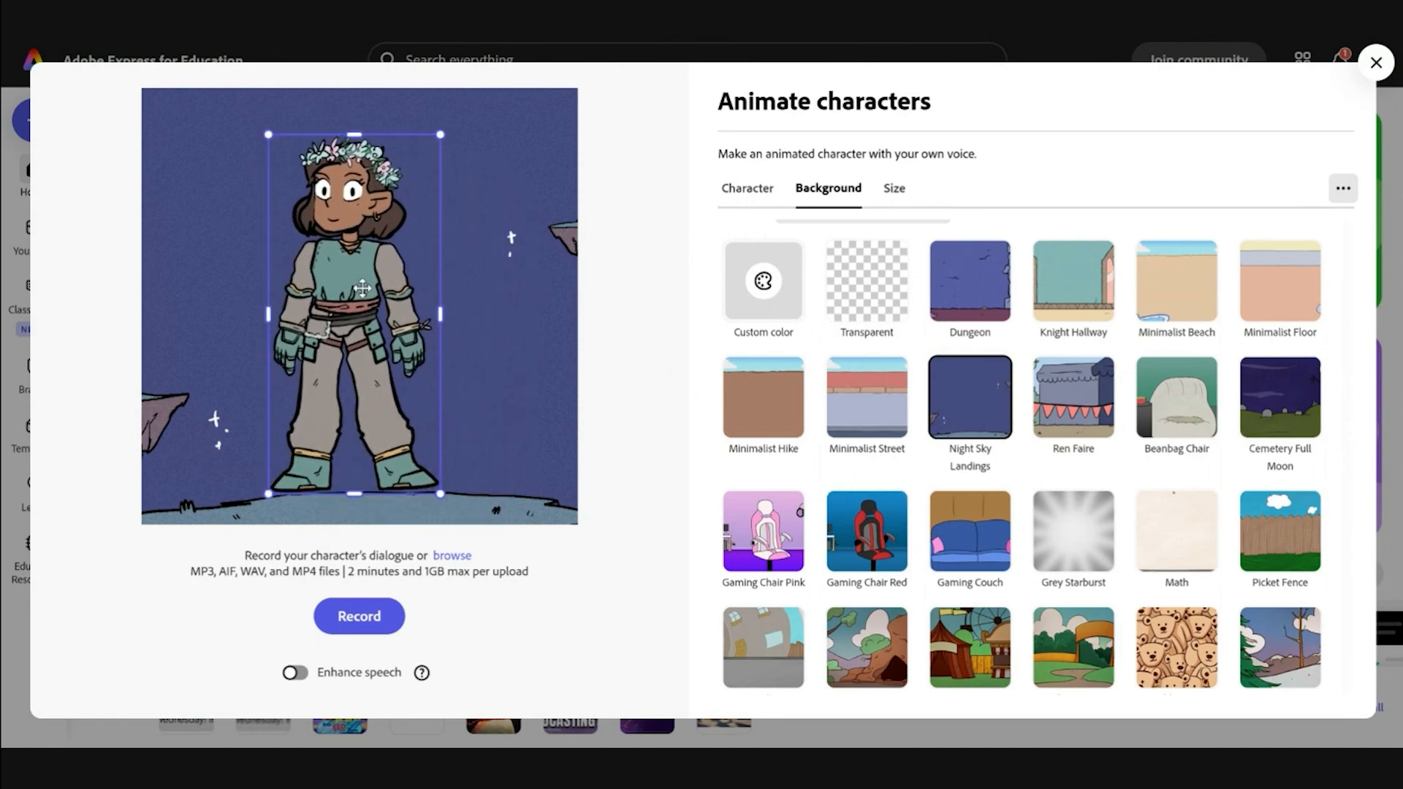
pyautogui.moveTo(440, 135); pyautogui.dragTo(446, 173)
pyautogui.moveTo(370, 285); pyautogui.dragTo(390, 306)
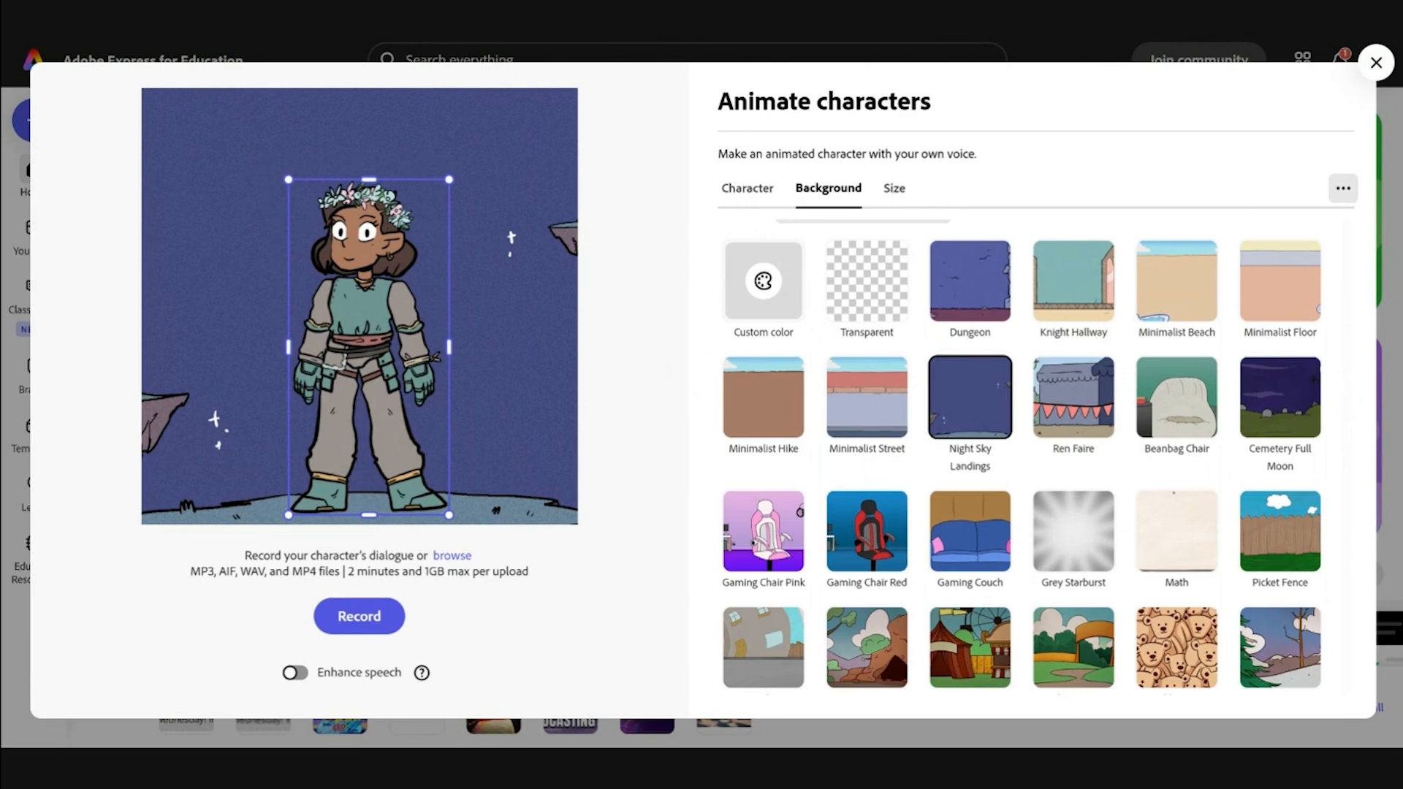
# Step: Try the Transparent background, then put Gwynneth on the Dungeon backdrop instead
pyautogui.click(868, 304)
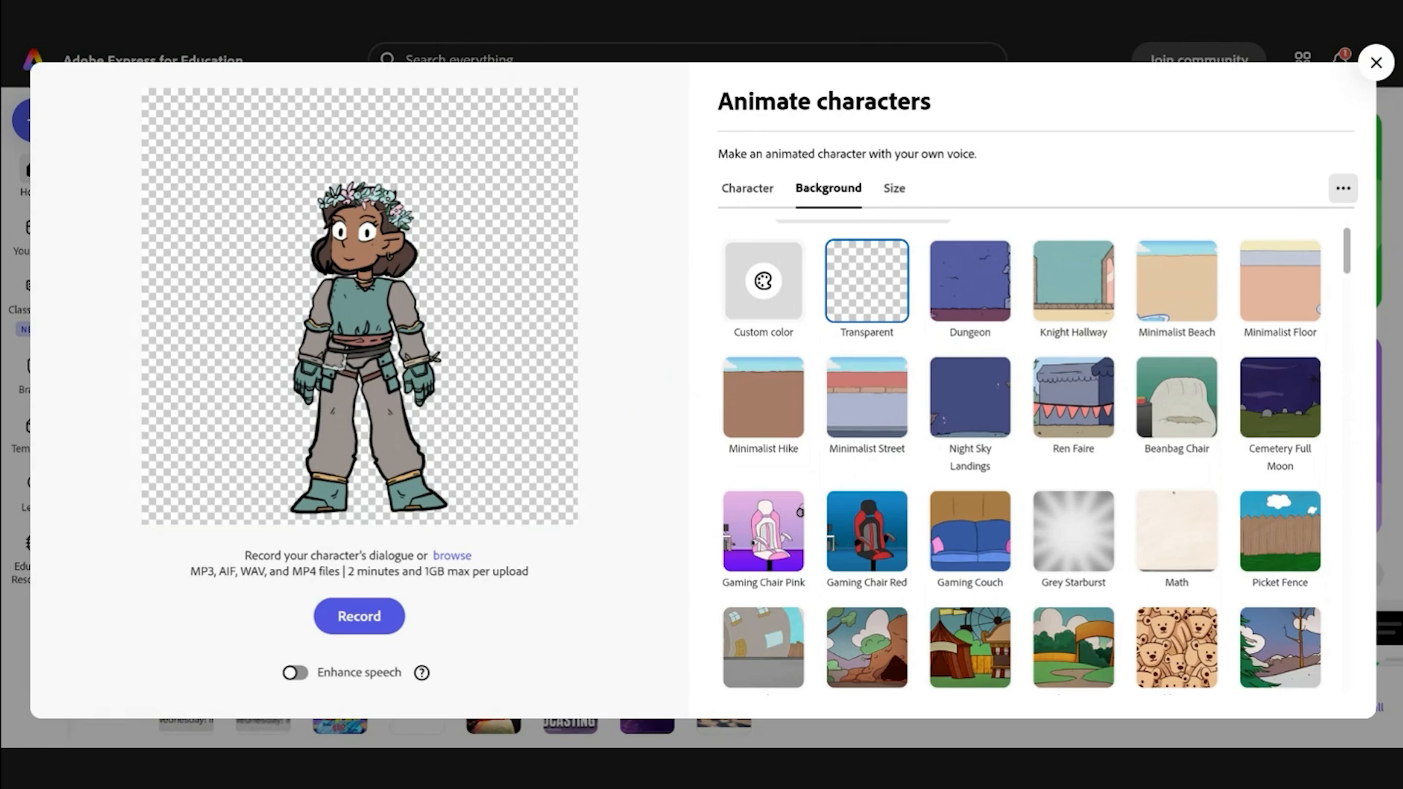
pyautogui.click(989, 300)
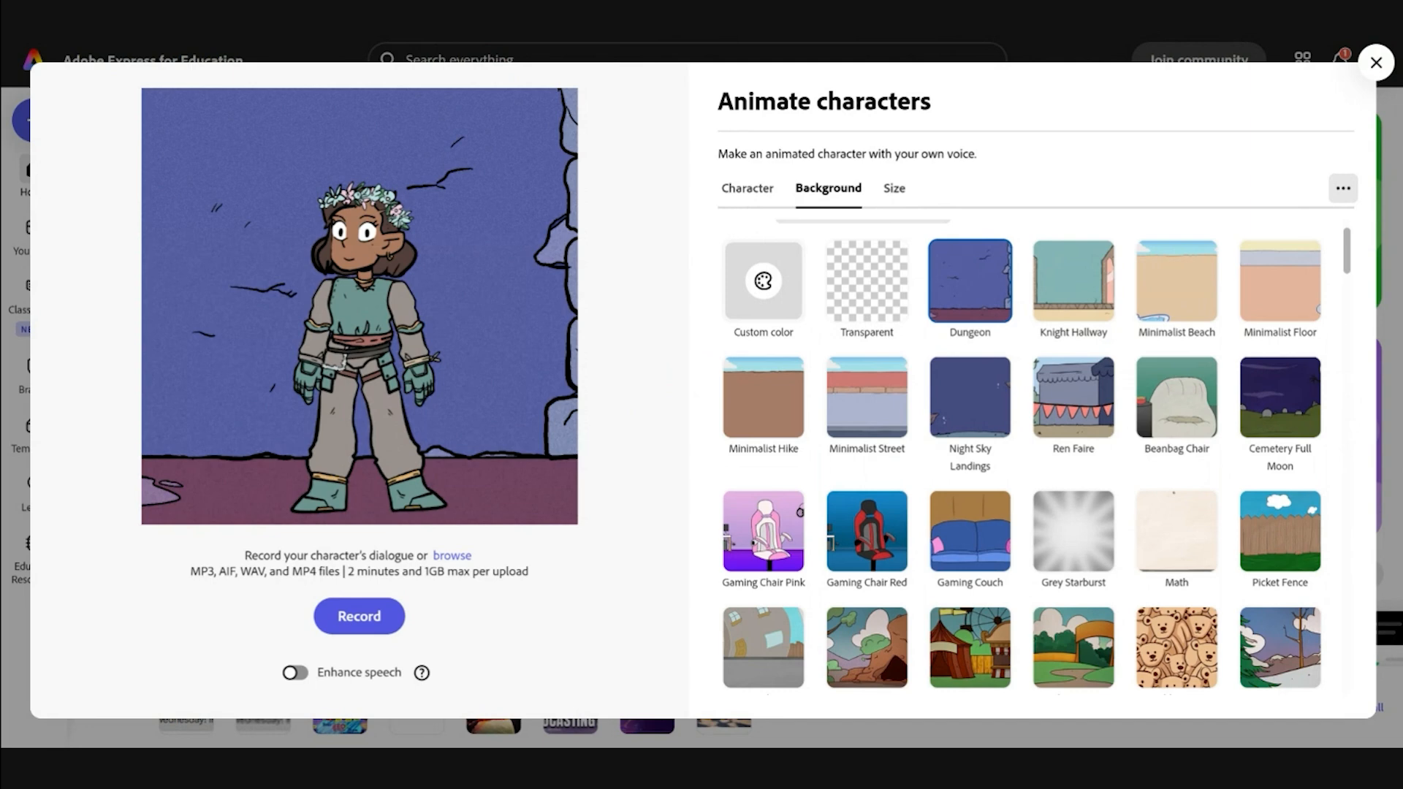
pyautogui.scroll(3, 928, 357)
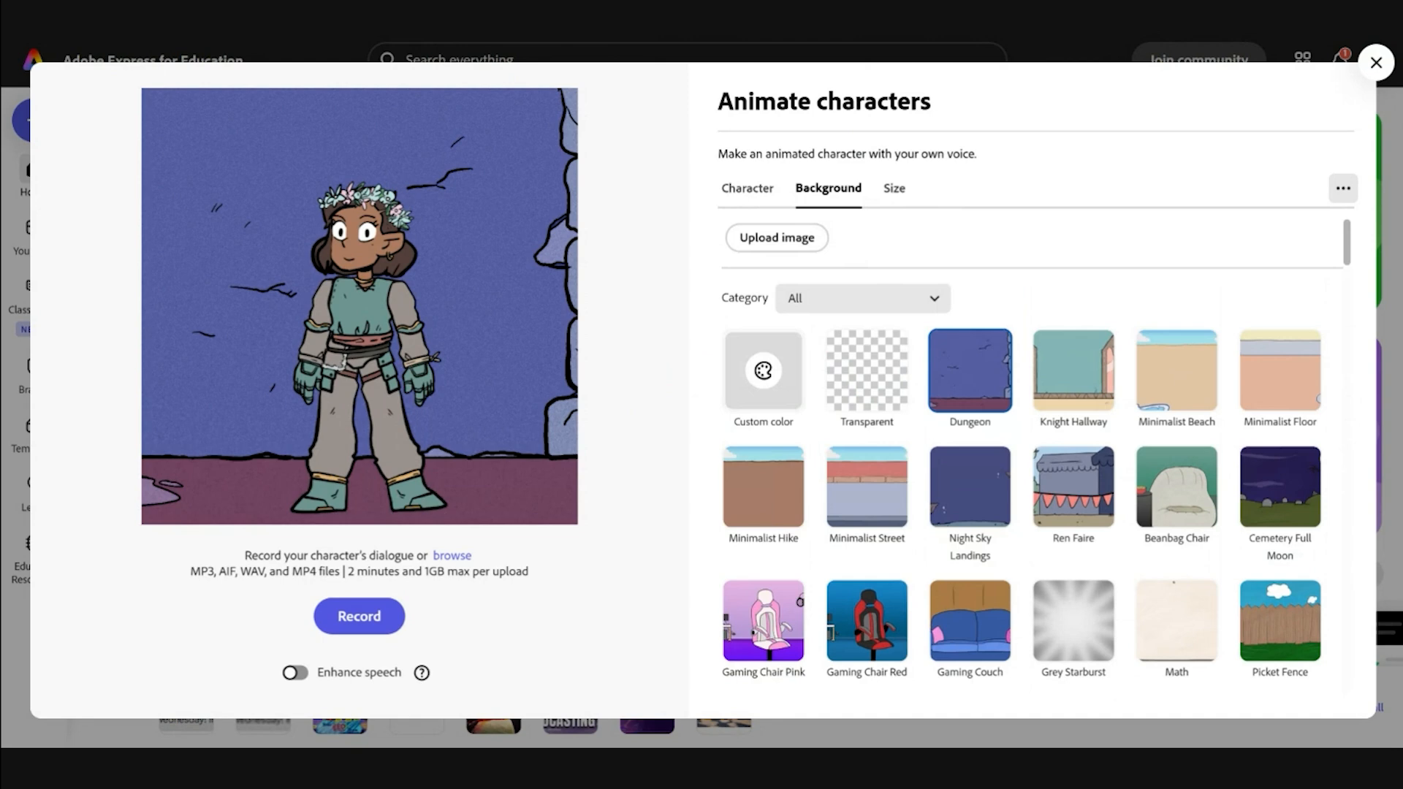
# Step: Keep the Instagram platform and choose the Landscape 1.97:1 (1200 x 608) size
pyautogui.click(898, 199)
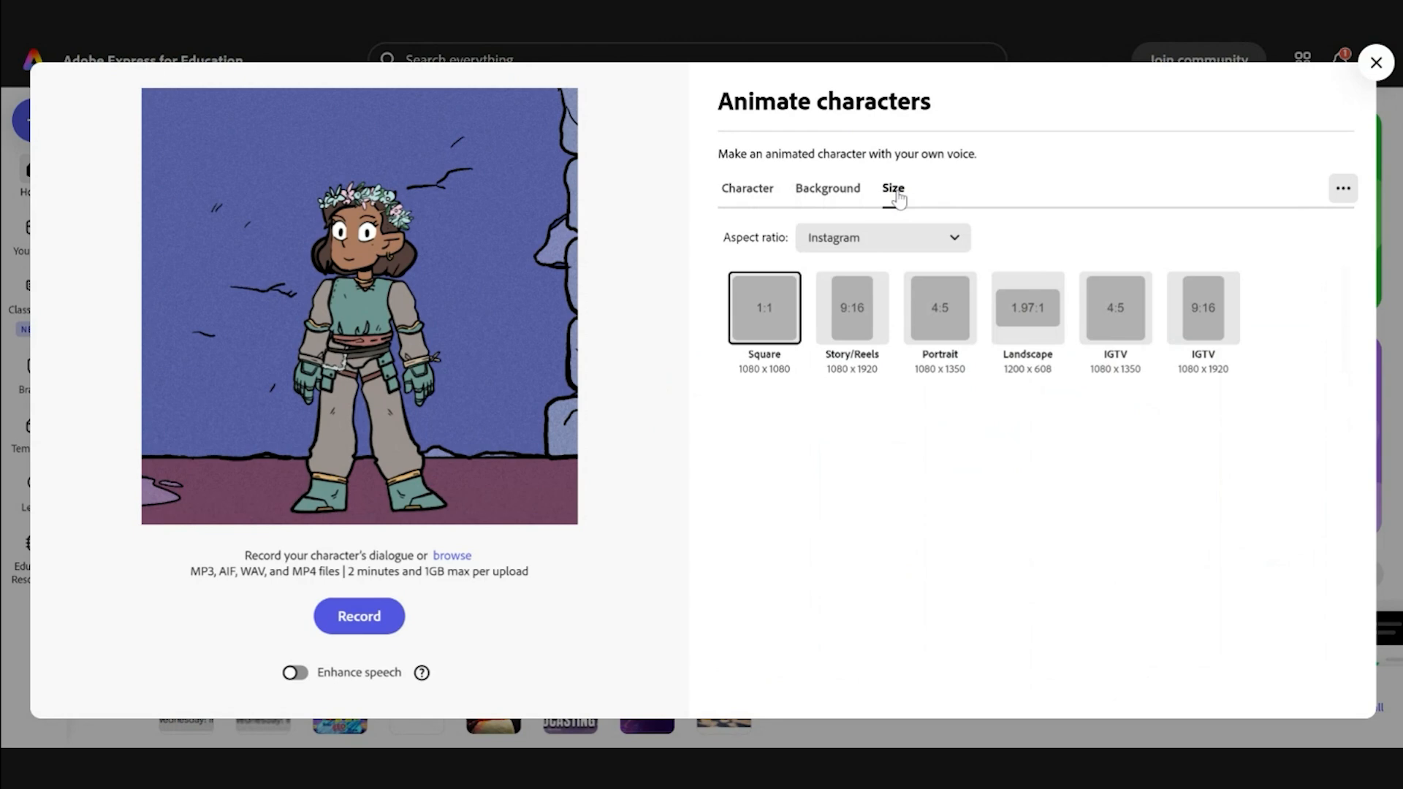
pyautogui.click(953, 241)
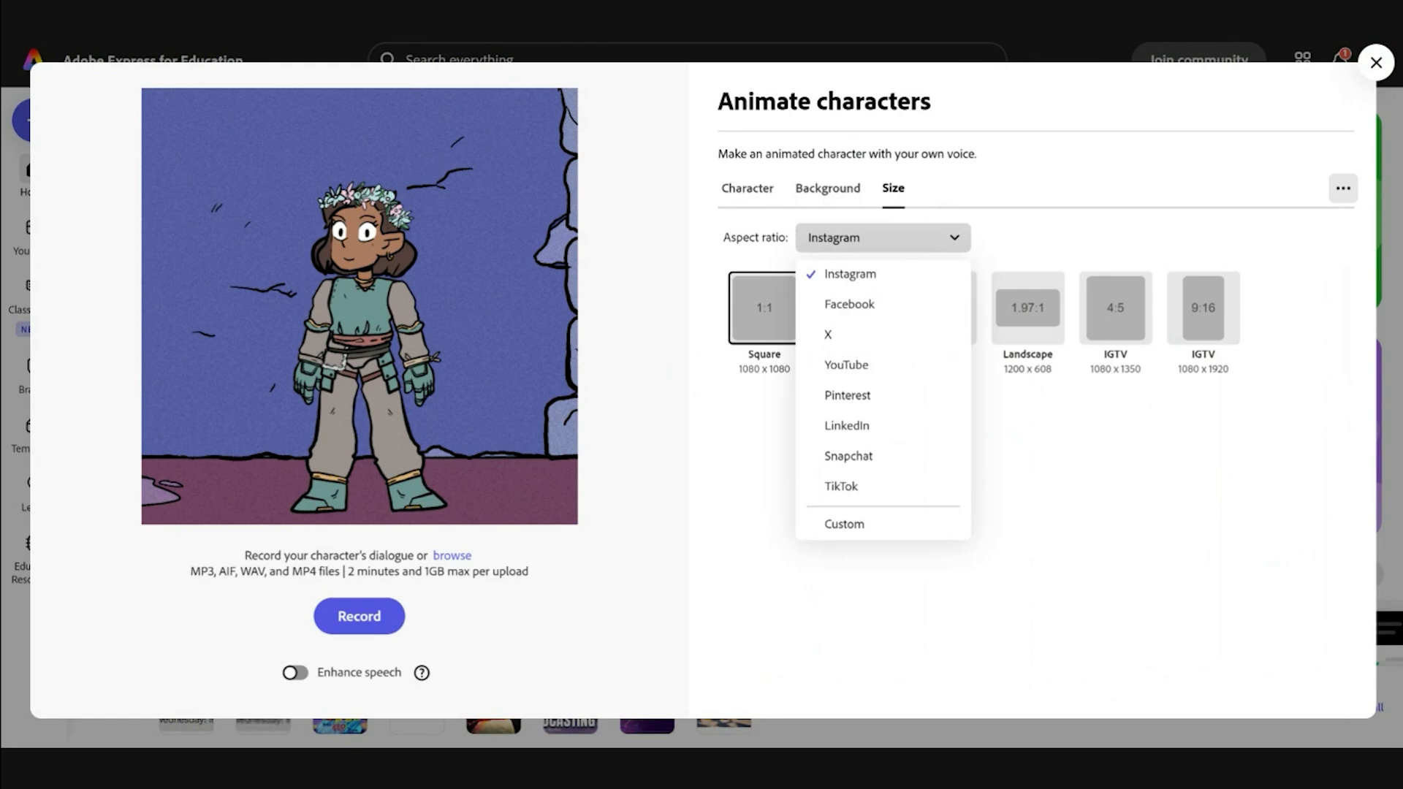
pyautogui.click(953, 240)
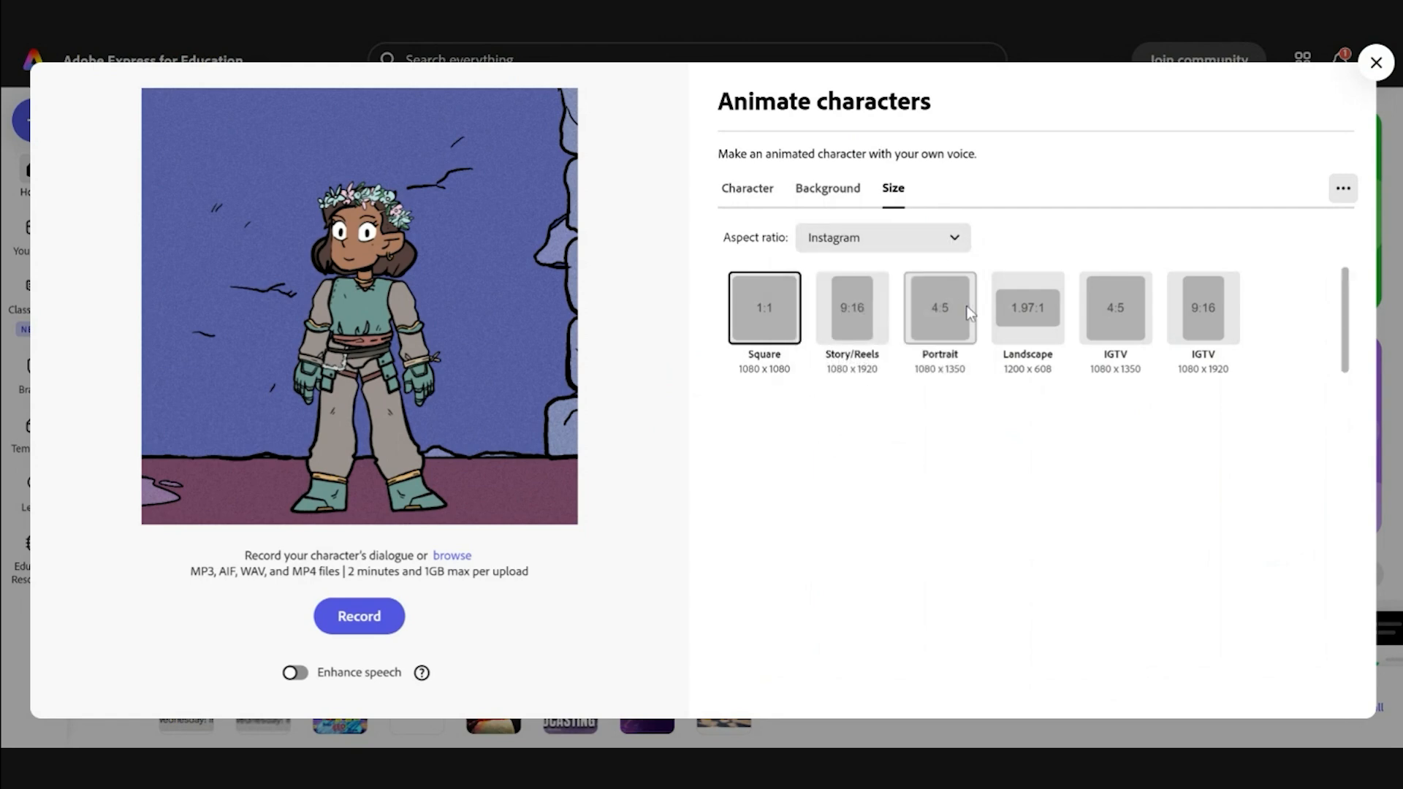
pyautogui.click(1026, 313)
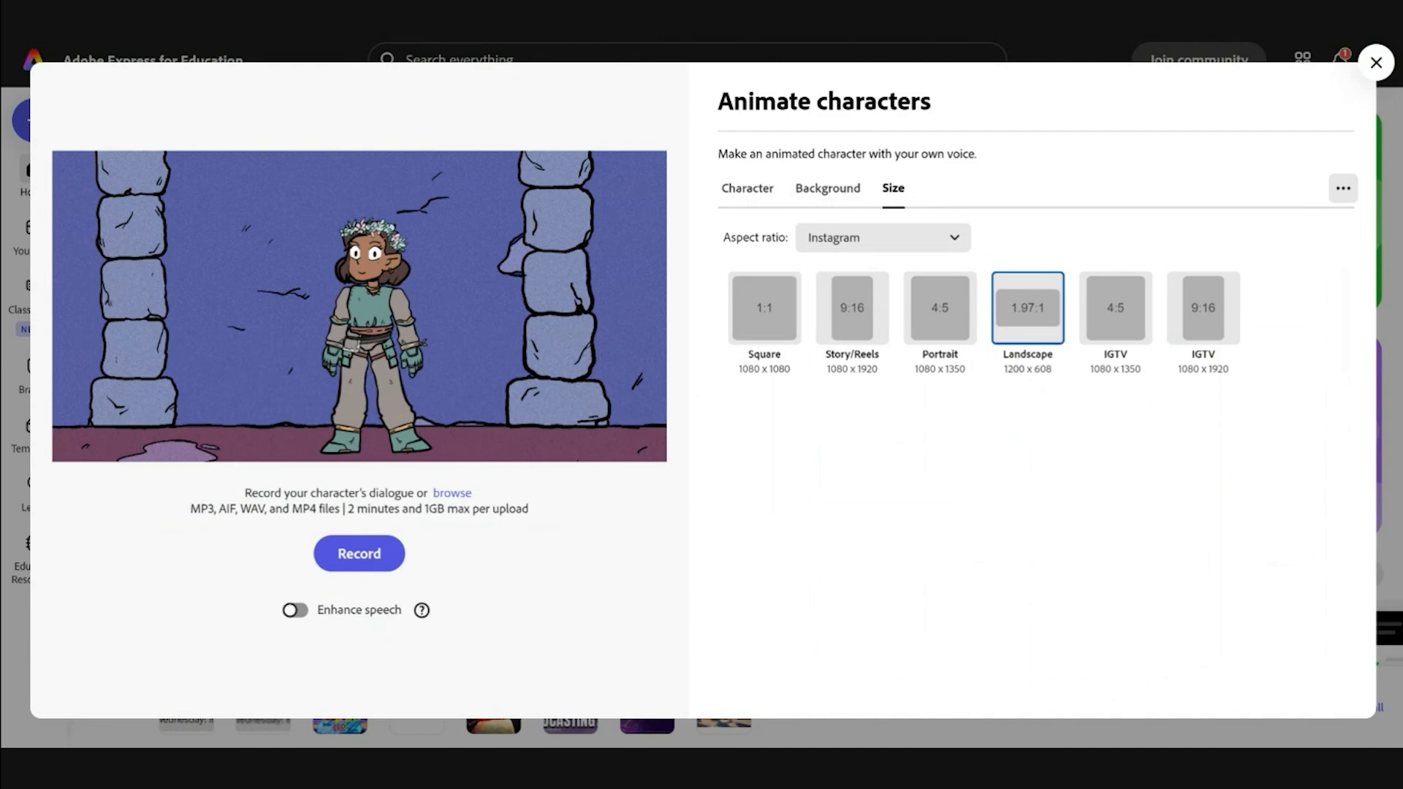
# Step: Turn on Enhance speech and begin recording Gwynneth's dialogue
pyautogui.click(296, 613)
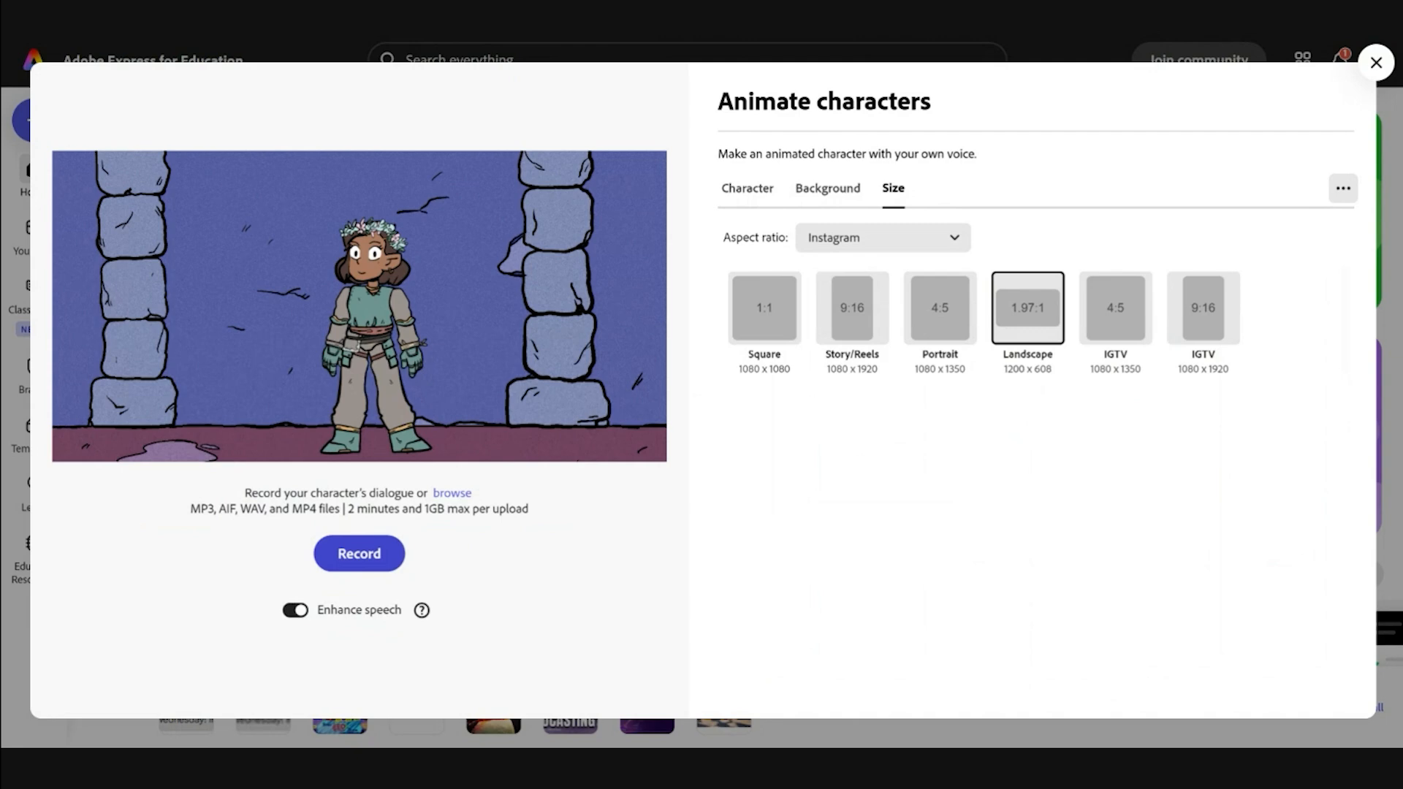
pyautogui.click(376, 565)
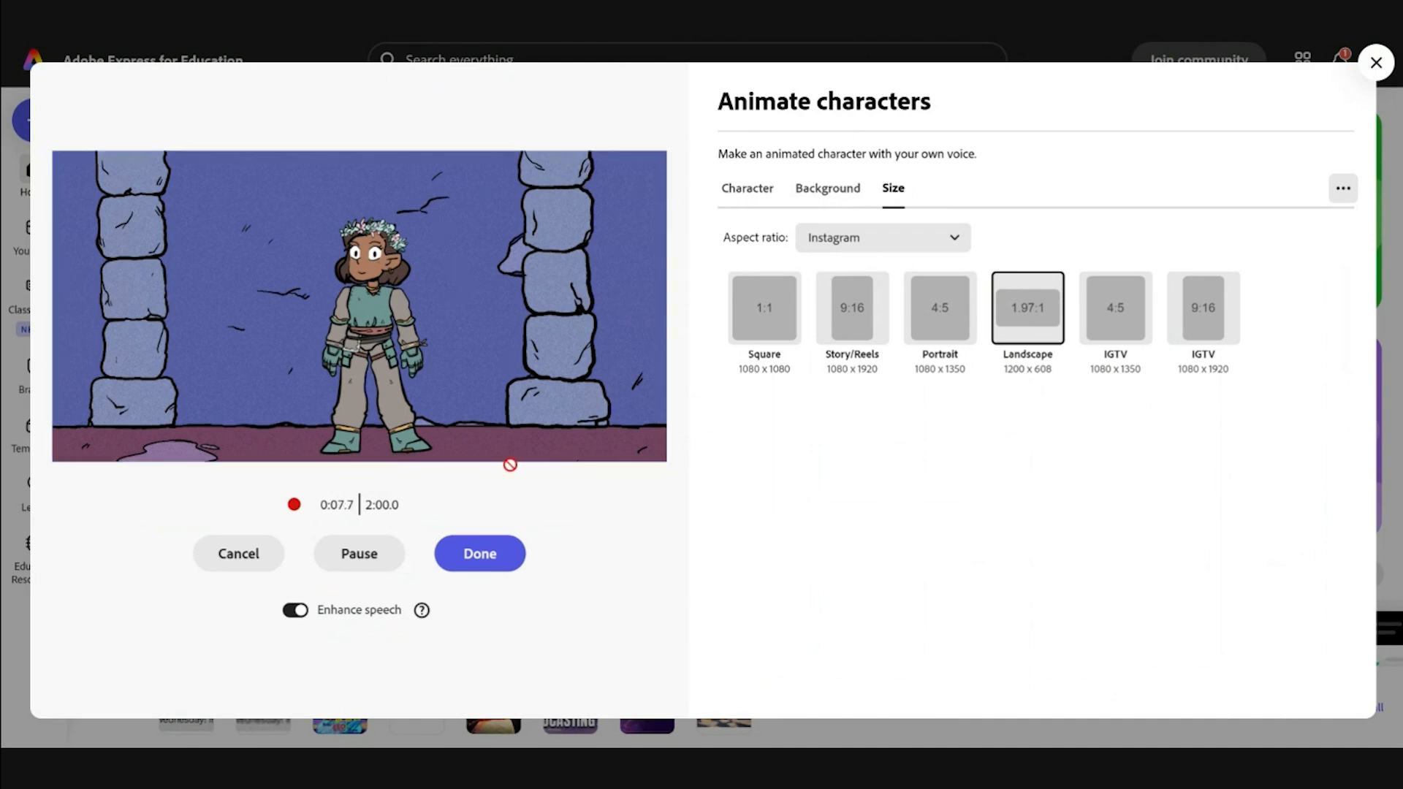
# Step: Stop recording with Done to generate the 8.4-second Dungeon animation preview
pyautogui.click(480, 557)
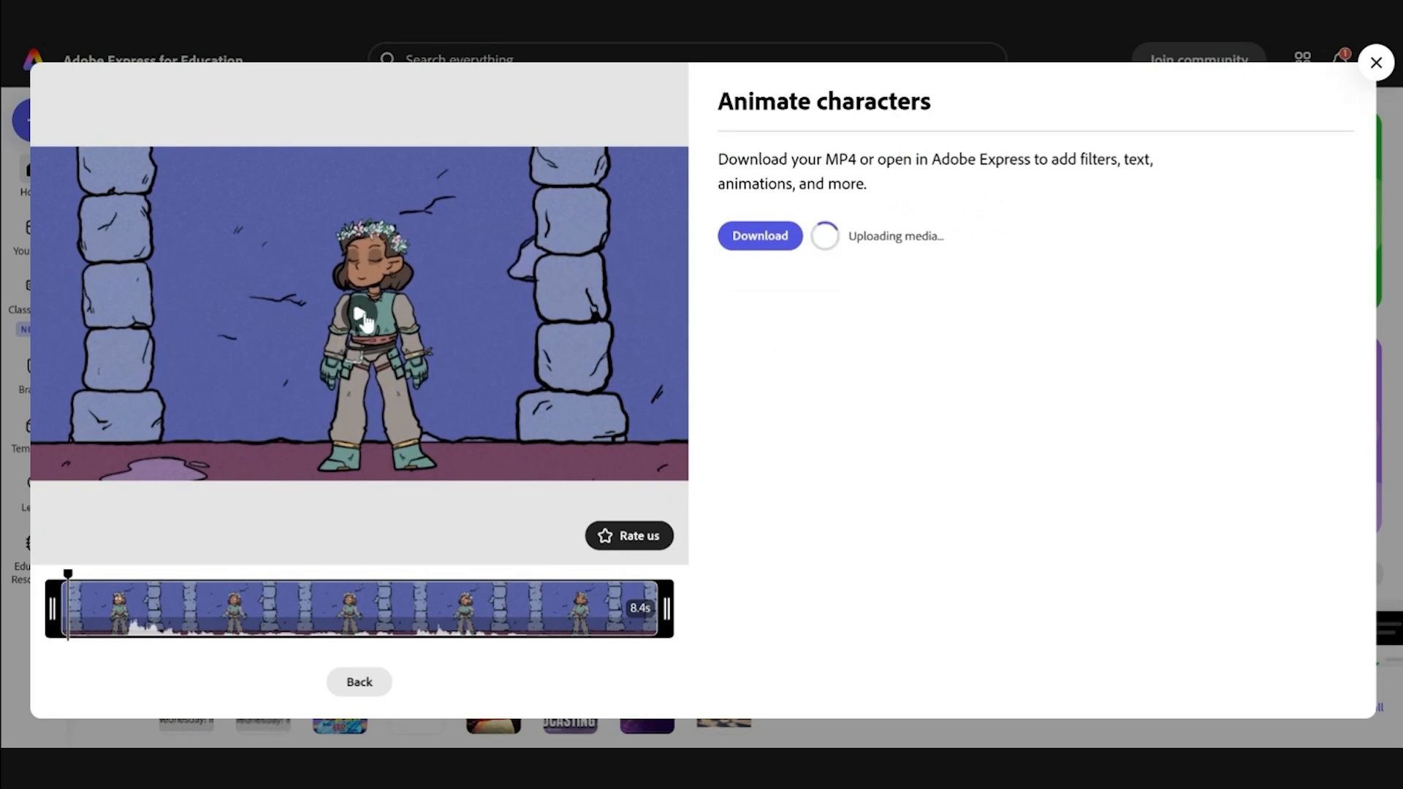
# Step: Play the 8.4-second preview, then go Back and choose Replace audio
pyautogui.click(363, 319)
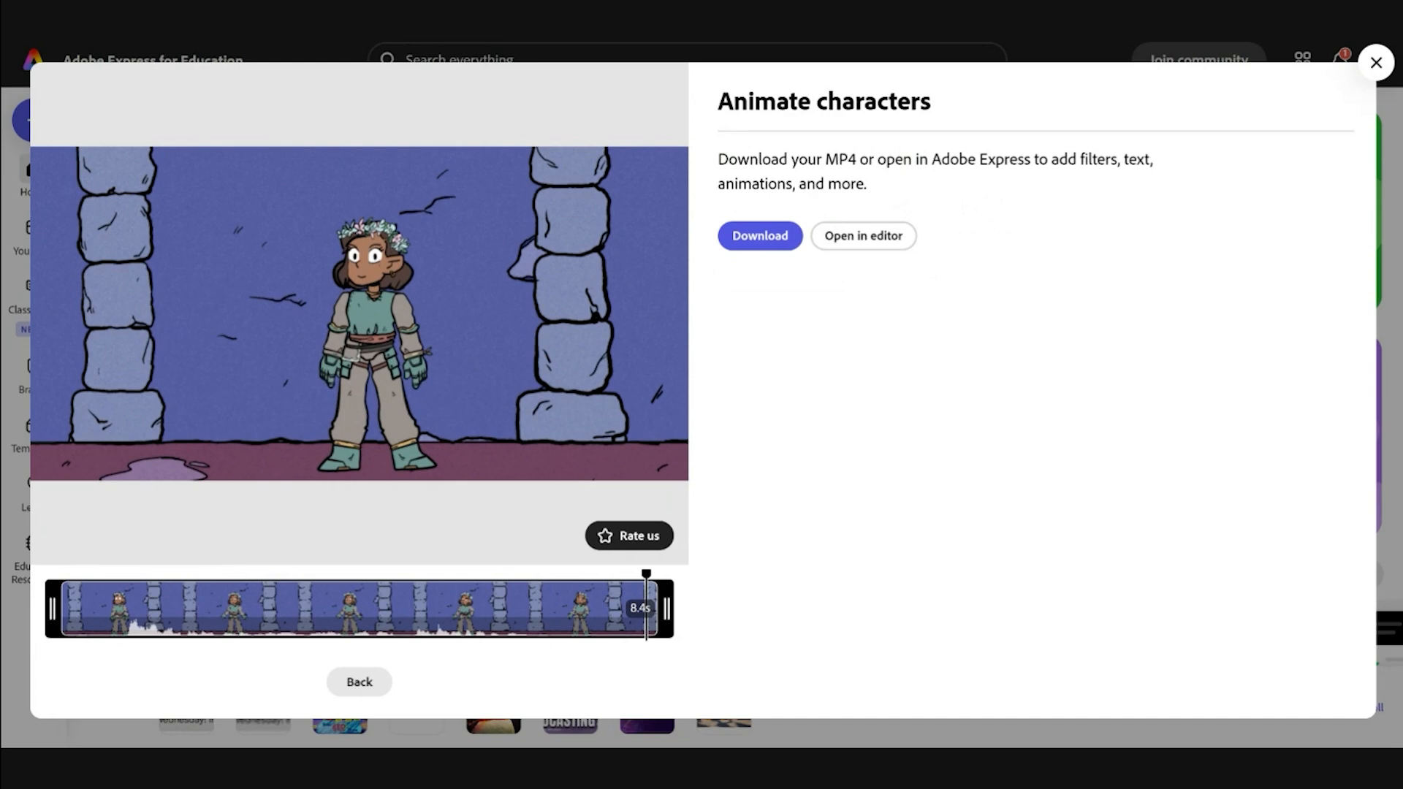
pyautogui.click(368, 687)
pyautogui.click(374, 605)
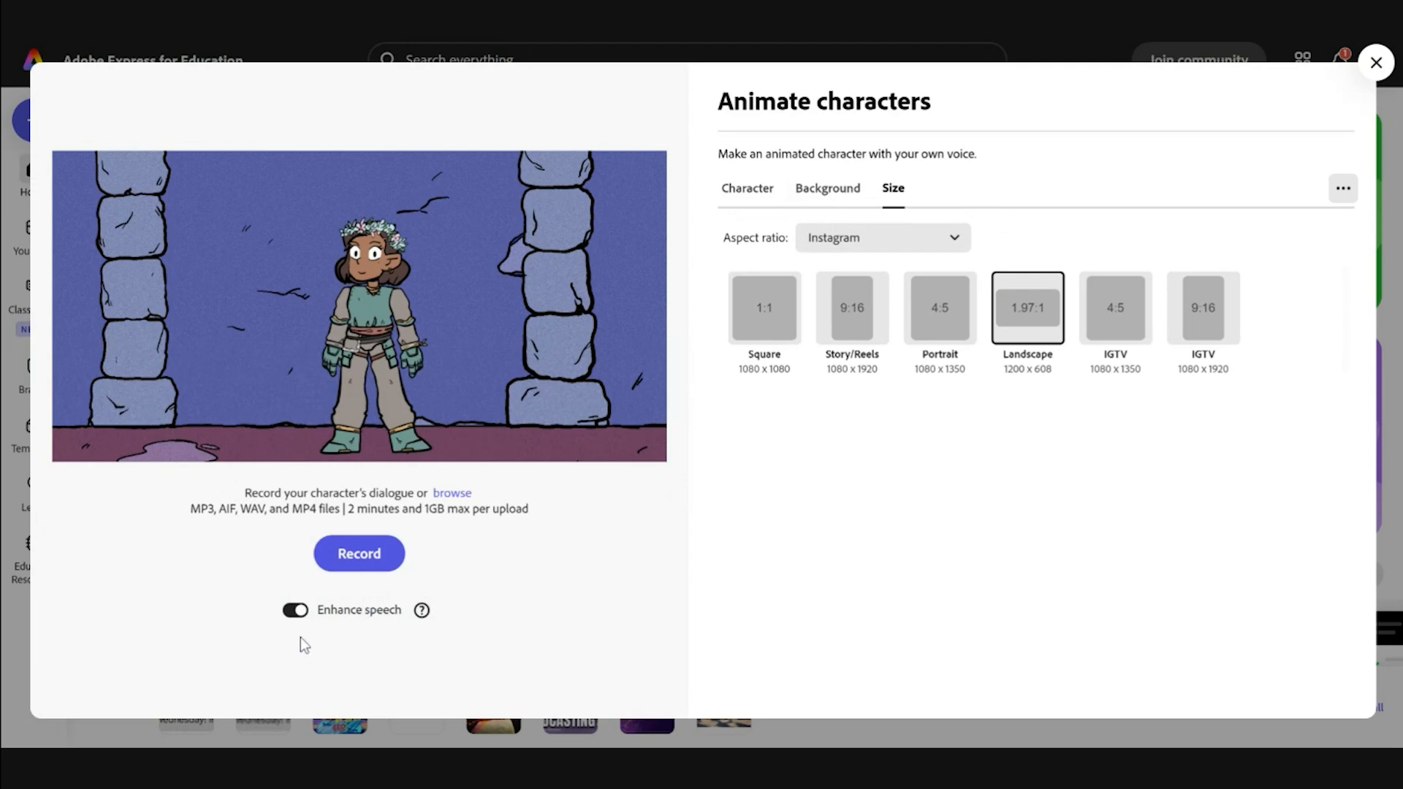
# Step: Switch off Enhance speech and record a new 9.5-second dialogue take
pyautogui.click(300, 614)
pyautogui.click(361, 556)
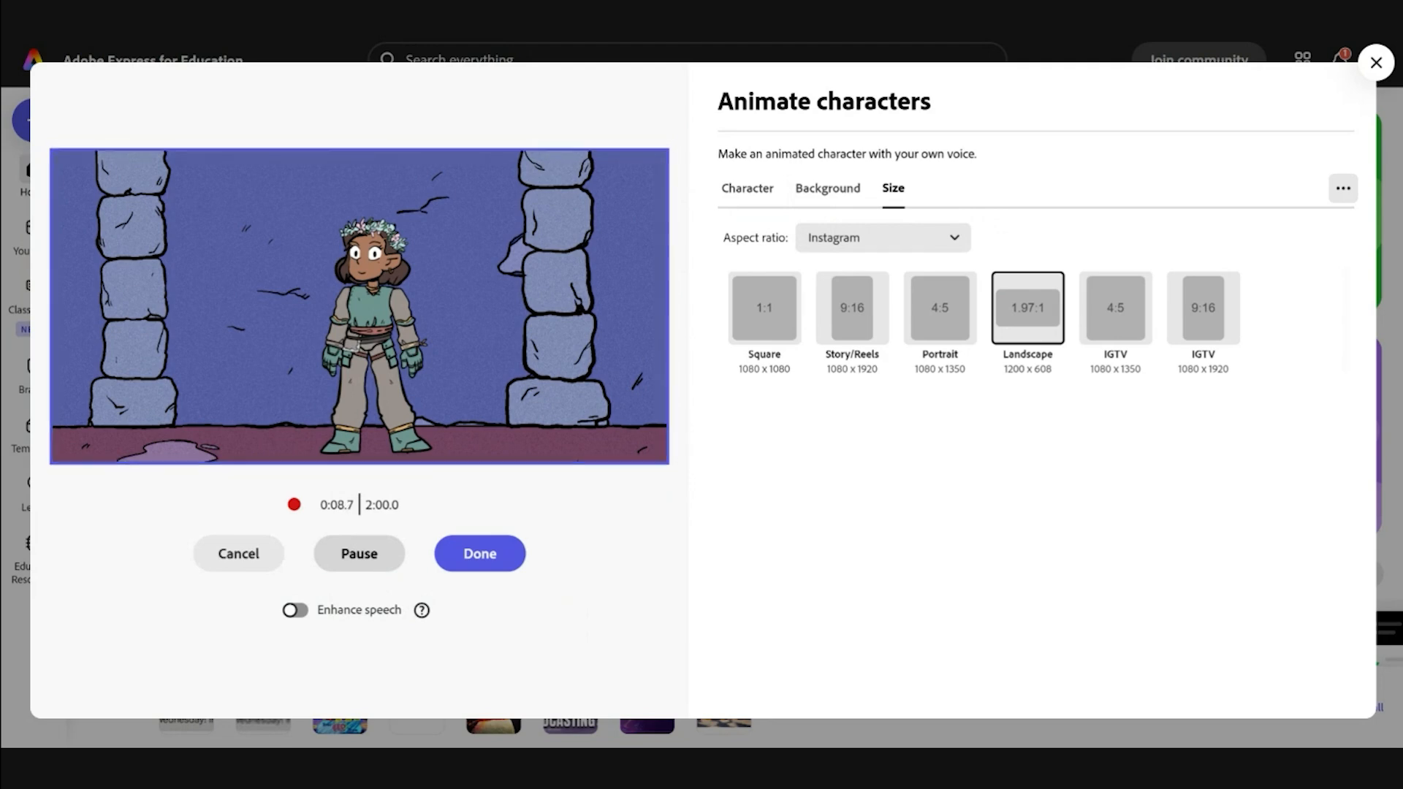
pyautogui.click(471, 555)
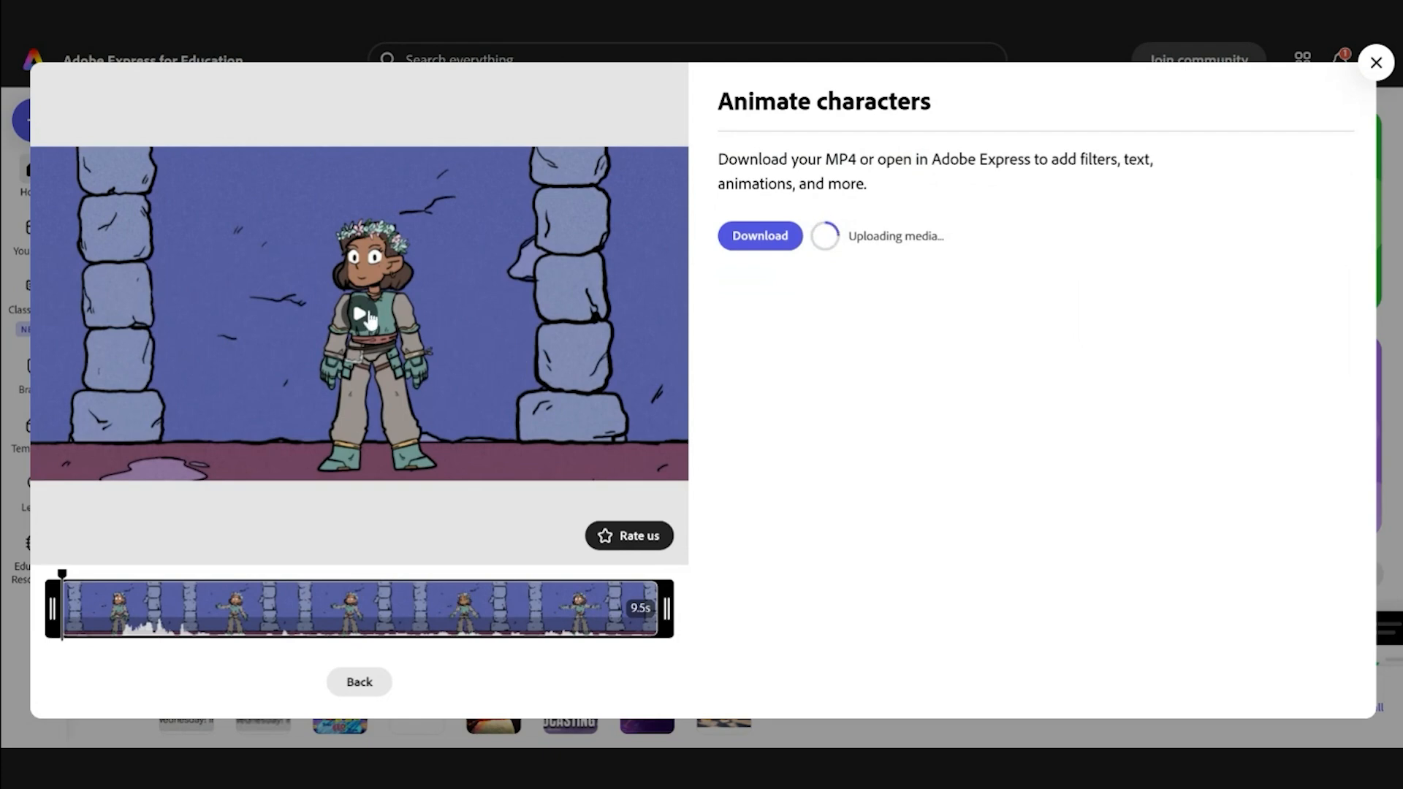
# Step: Play the 9.5-second Gwynneth preview and open it in the editor as a video project
pyautogui.click(370, 319)
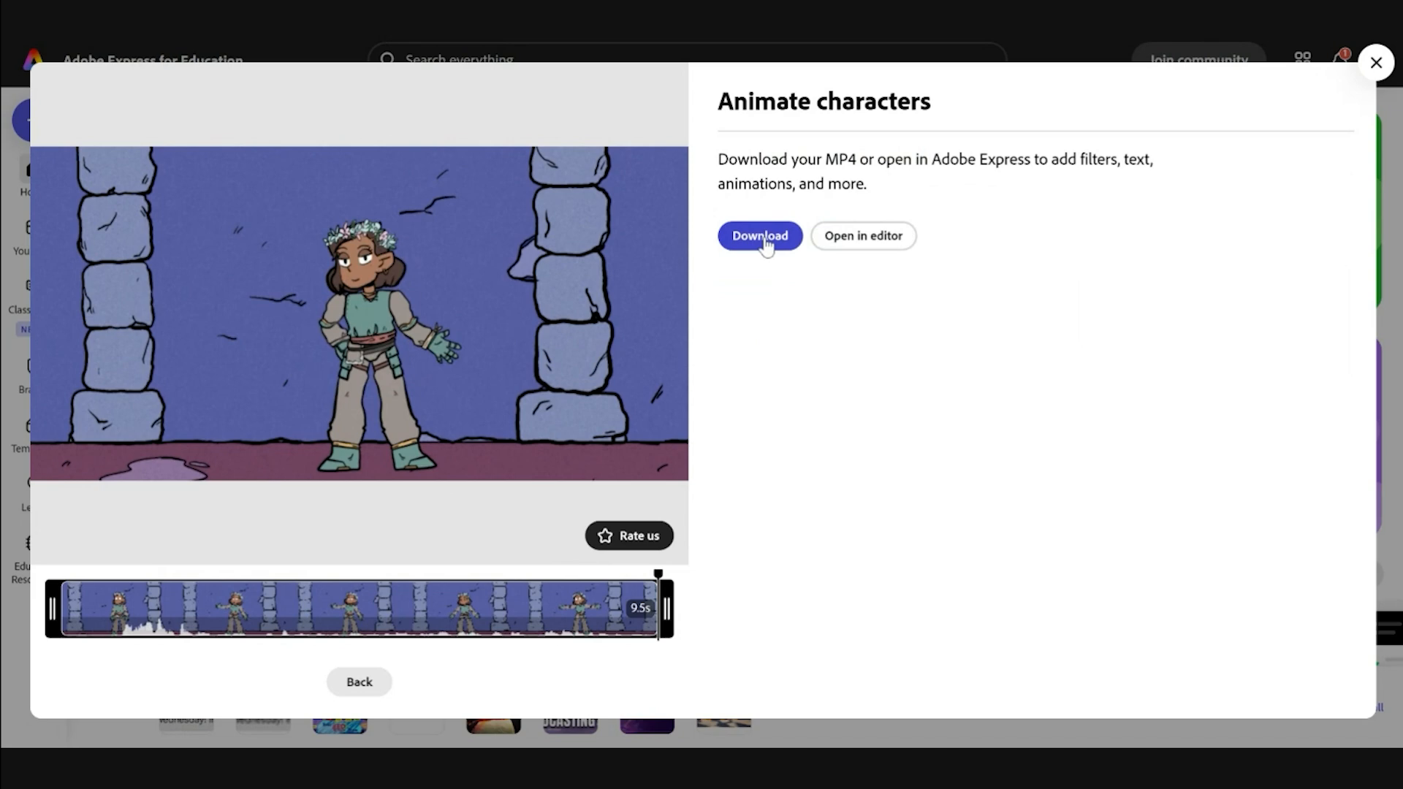
pyautogui.click(882, 242)
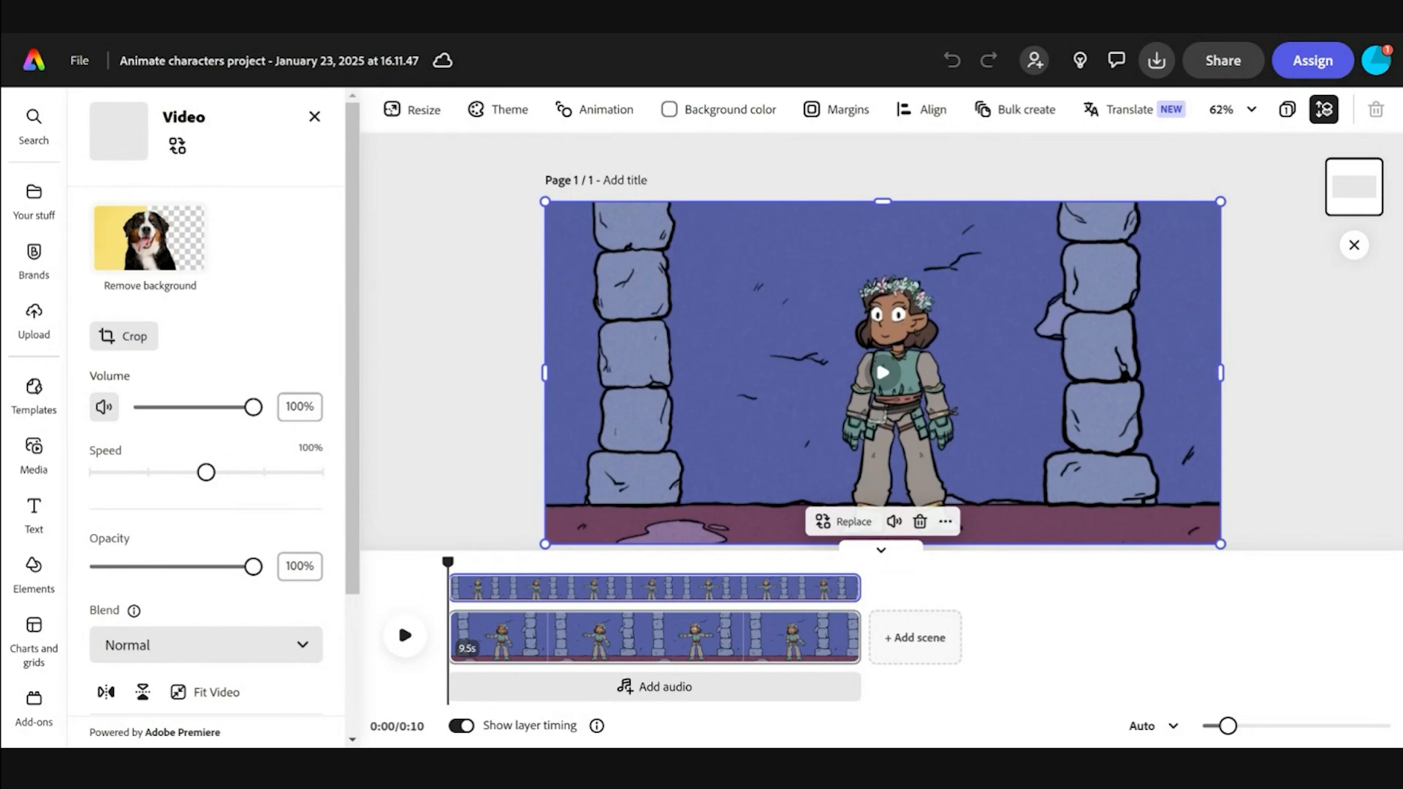
# Step: Deselect the video, add a blank 5-second scene after it, and move into that scene
pyautogui.click(518, 316)
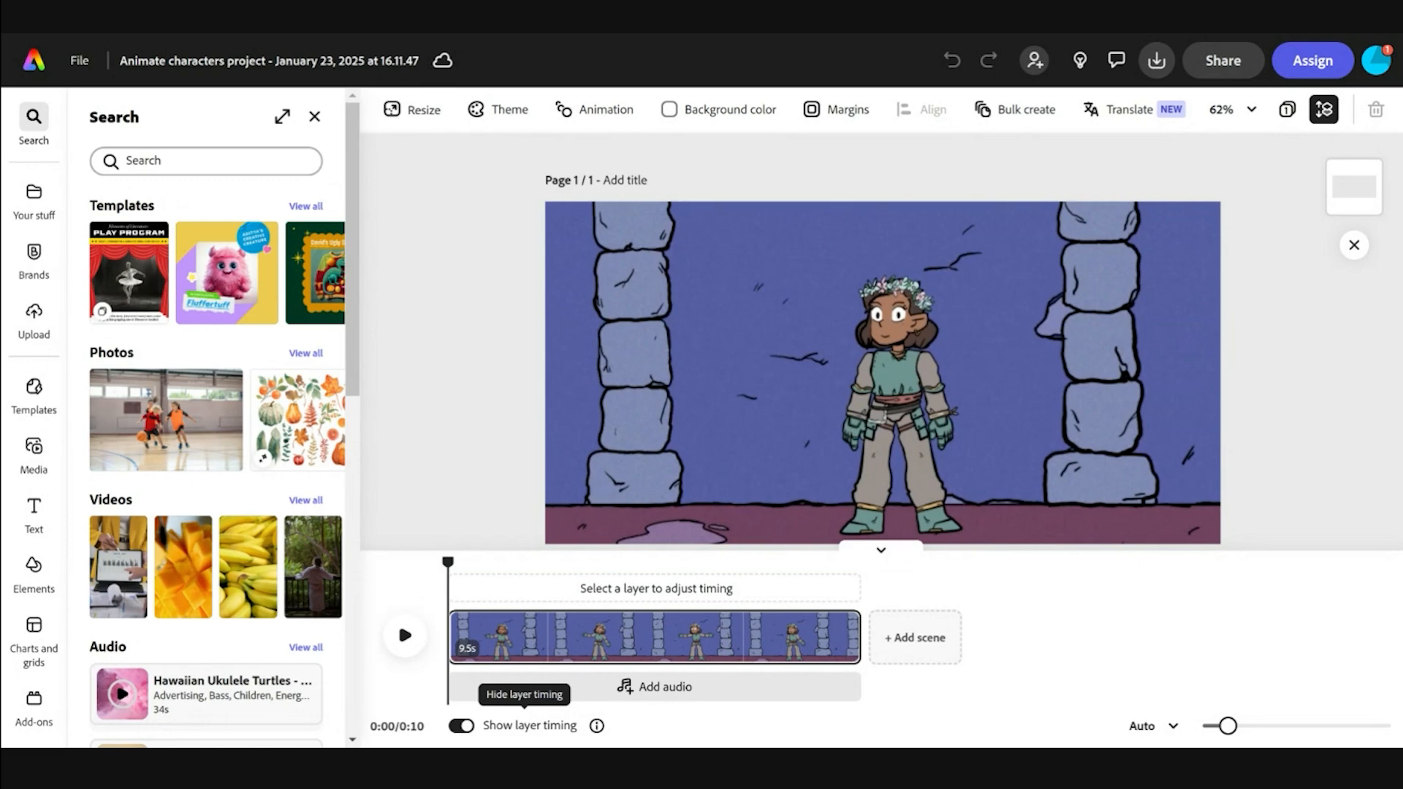
pyautogui.click(922, 646)
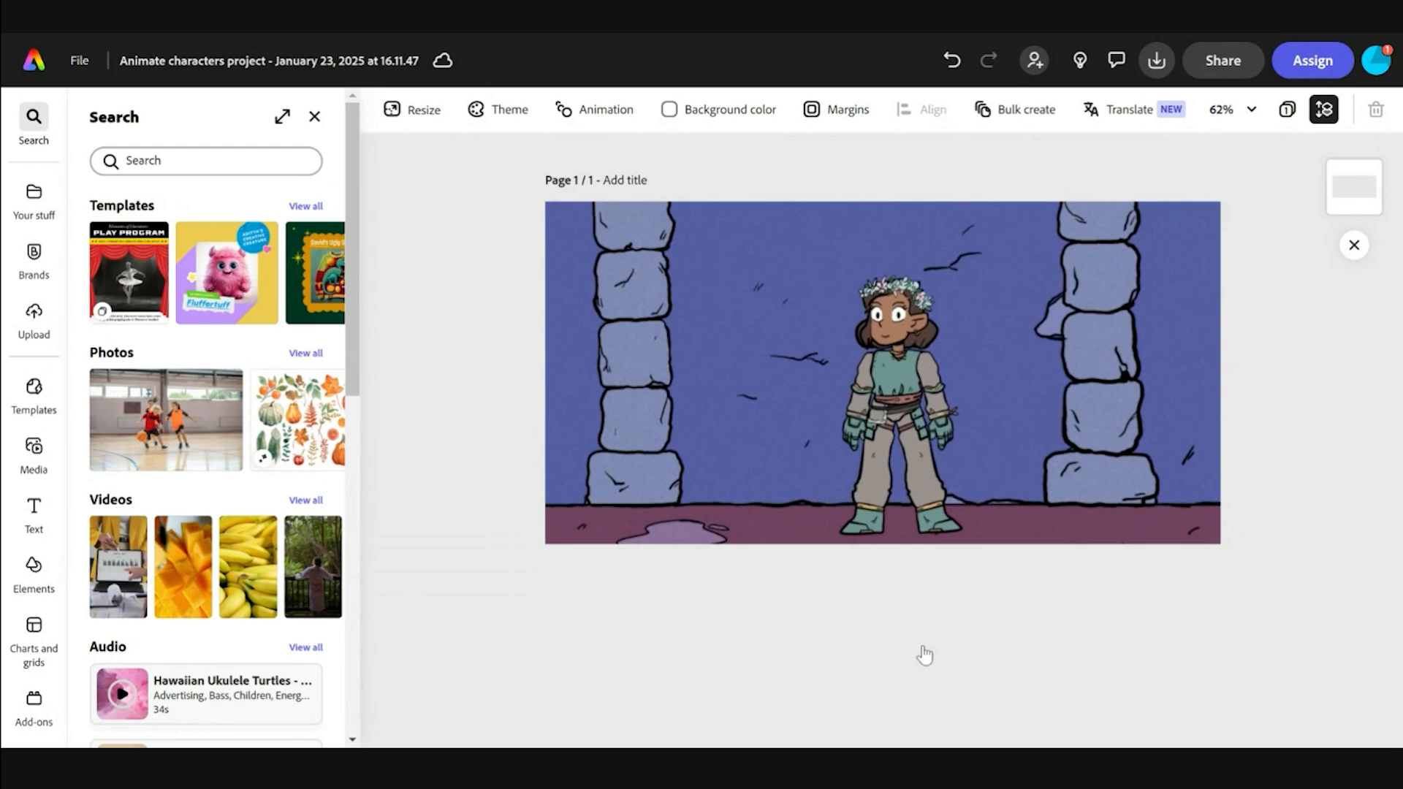
pyautogui.click(1071, 649)
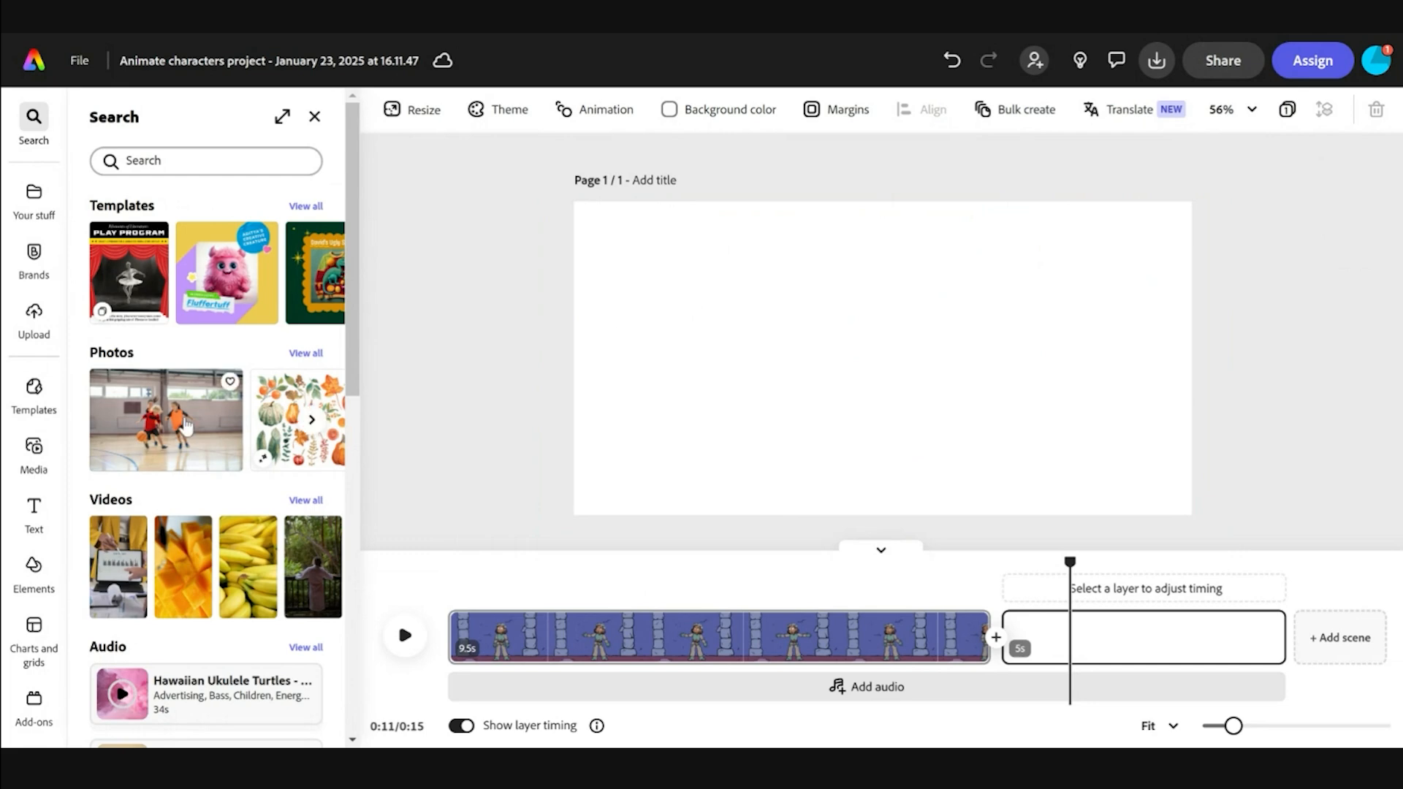
# Step: Open the Animate characters tool from the Media library's Videos section
pyautogui.click(34, 453)
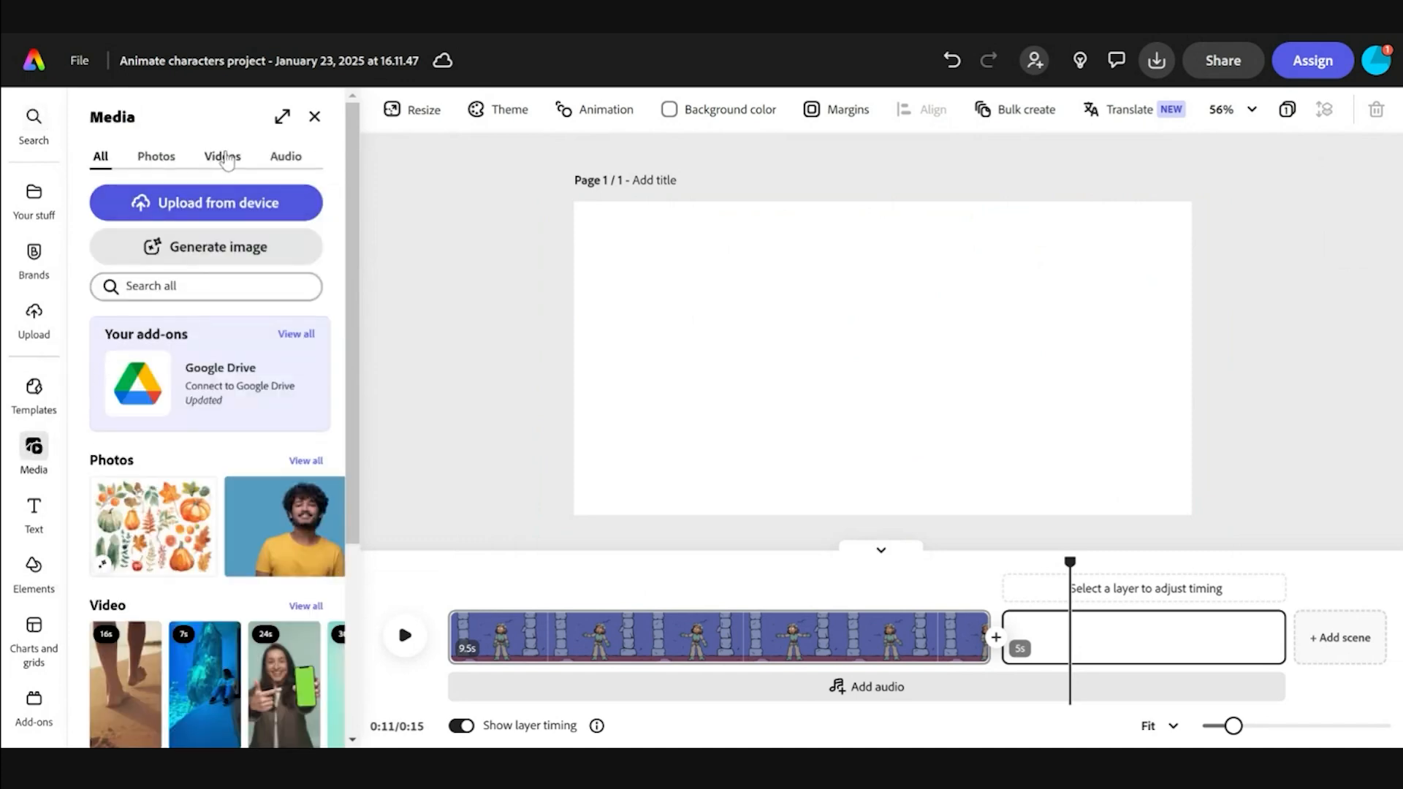
pyautogui.click(227, 159)
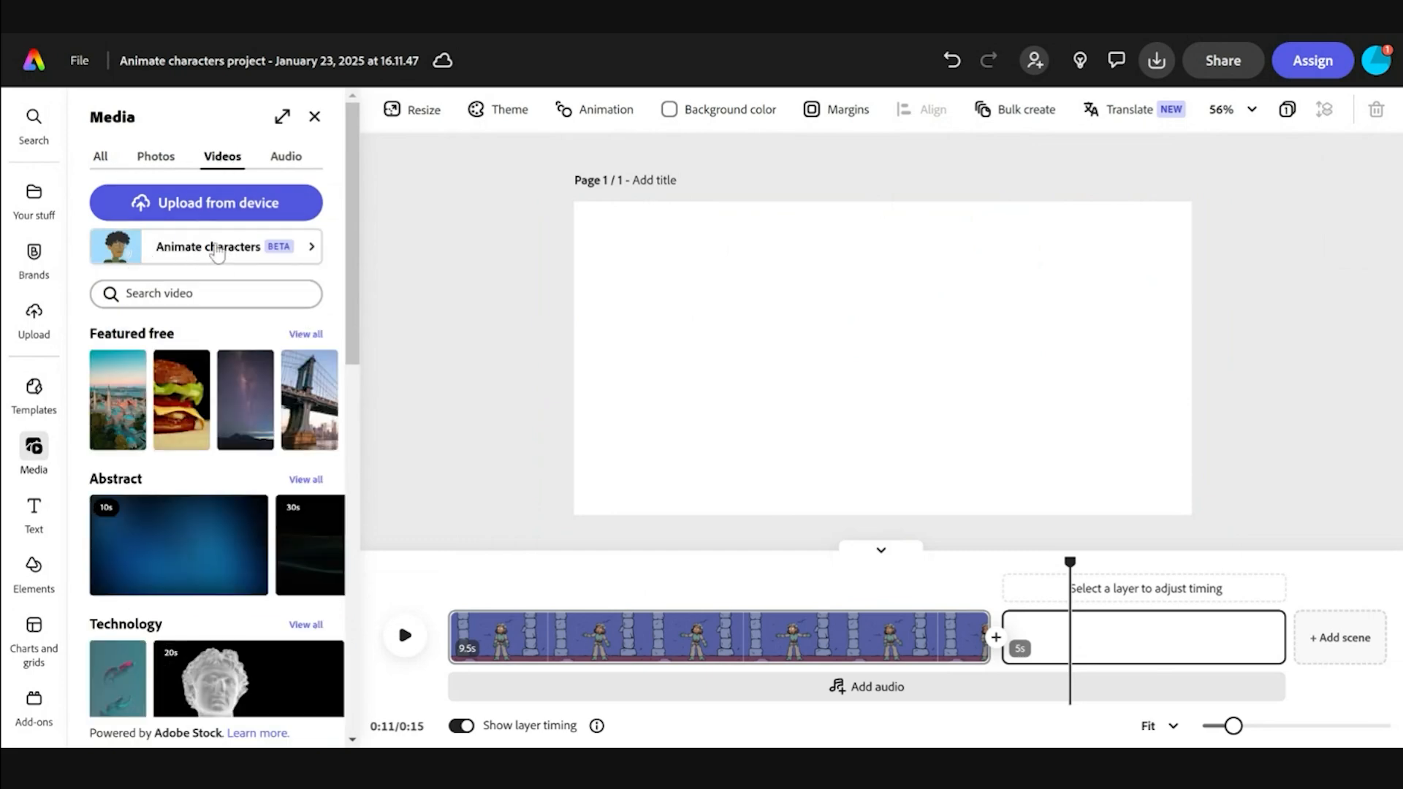
pyautogui.click(216, 252)
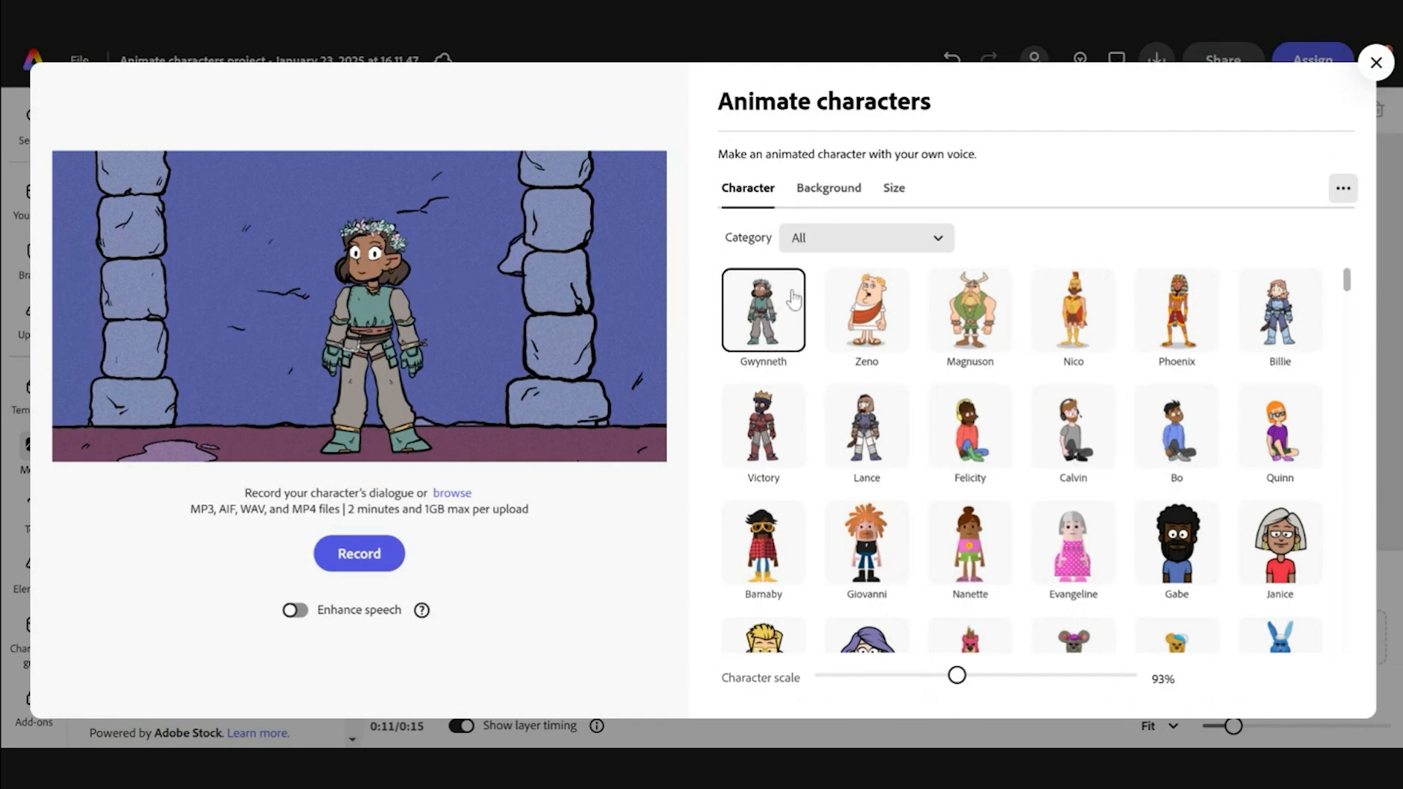
# Step: Switch the background to Gaming Couch and position the character on the couch
pyautogui.click(829, 189)
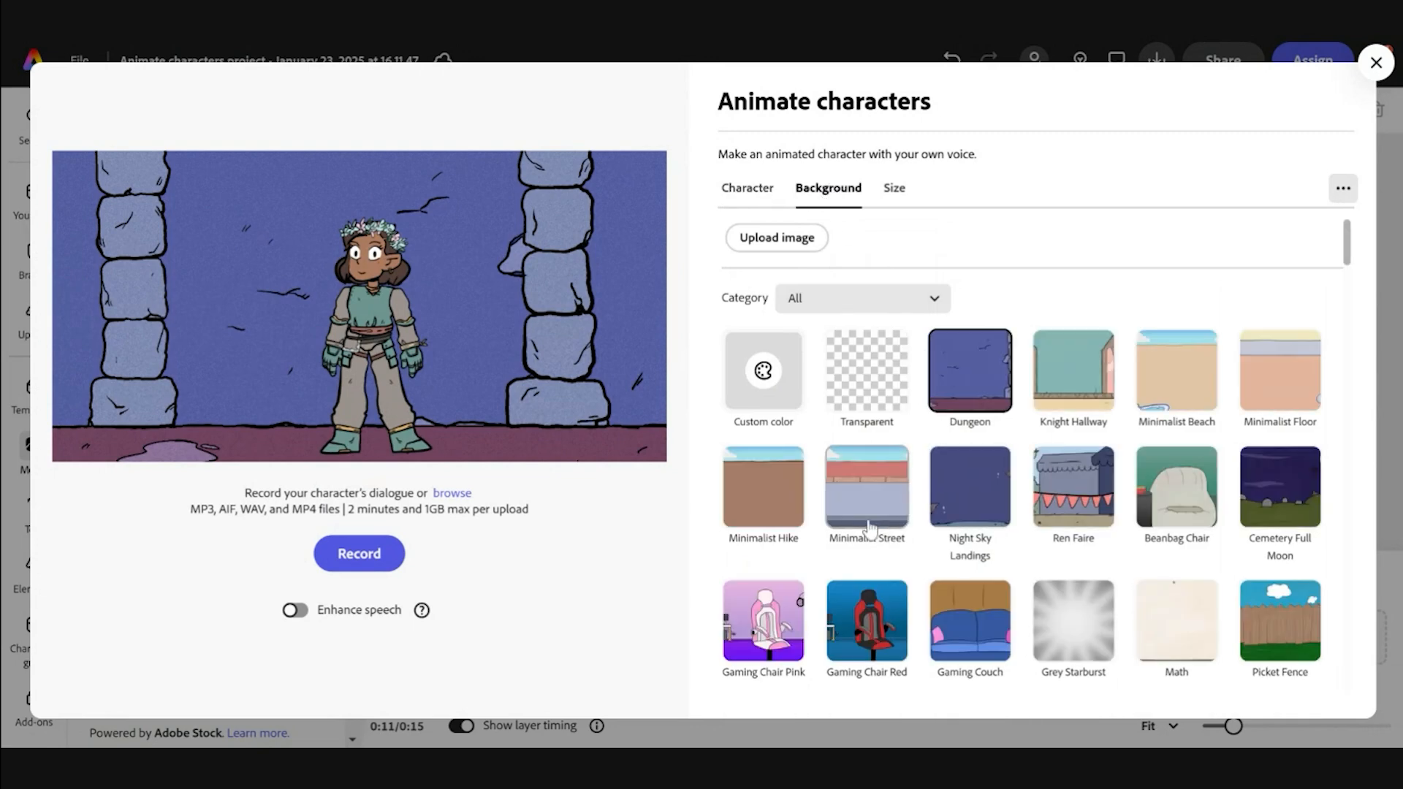
pyautogui.click(965, 640)
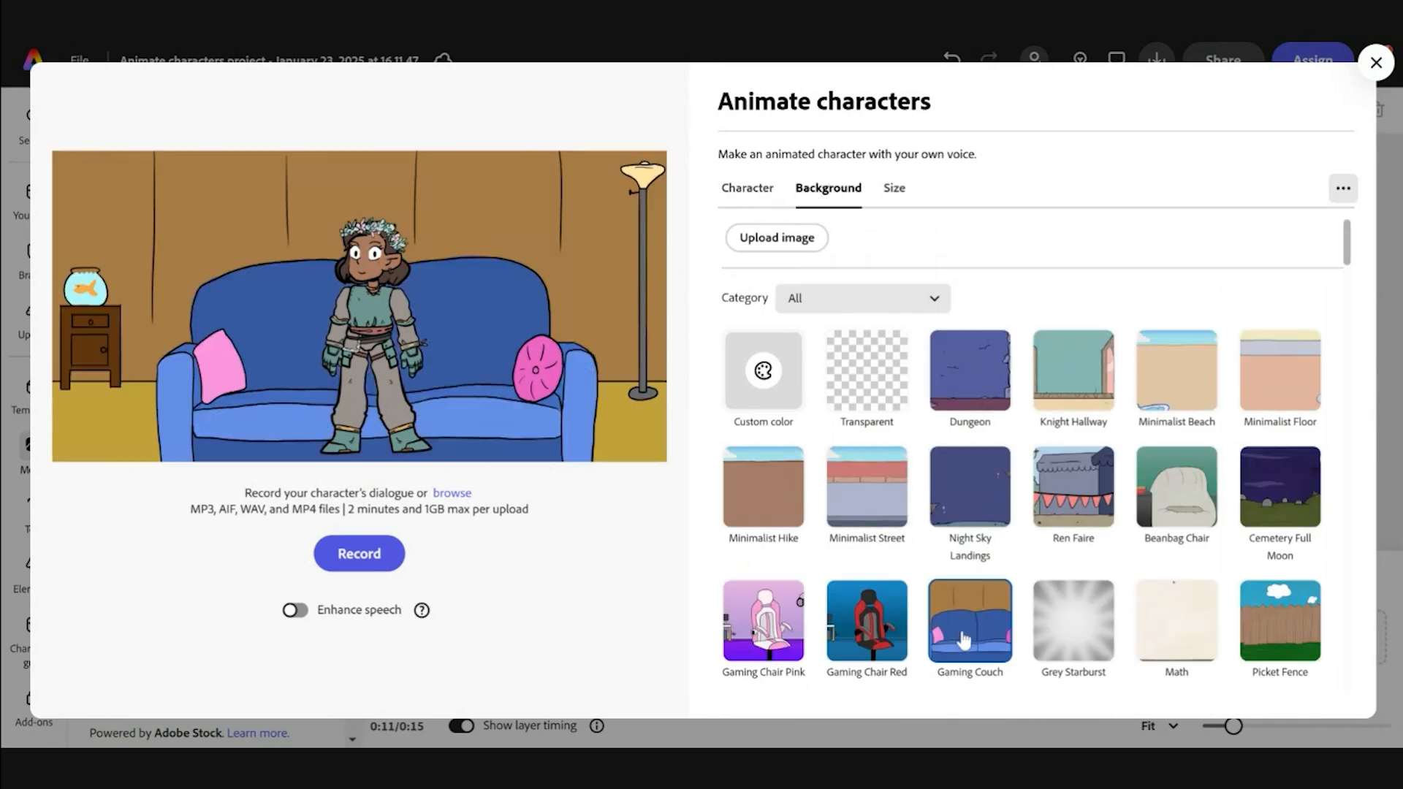
pyautogui.moveTo(431, 236); pyautogui.dragTo(622, 173)
pyautogui.hotkey('ctrl', 'z')
pyautogui.moveTo(485, 348); pyautogui.dragTo(471, 380)
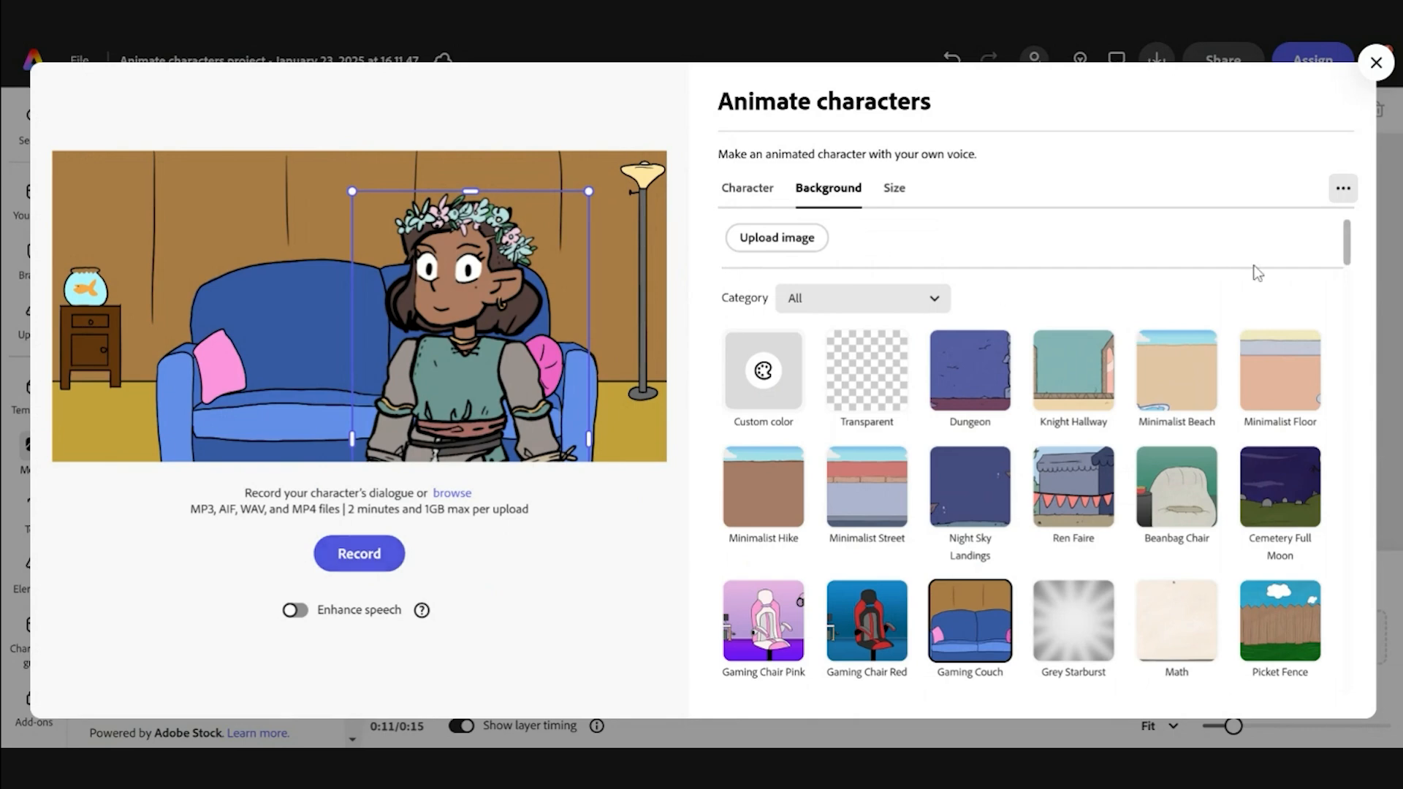
# Step: Close the animation tool and jump to the Thank You For Joining slide
pyautogui.click(1376, 66)
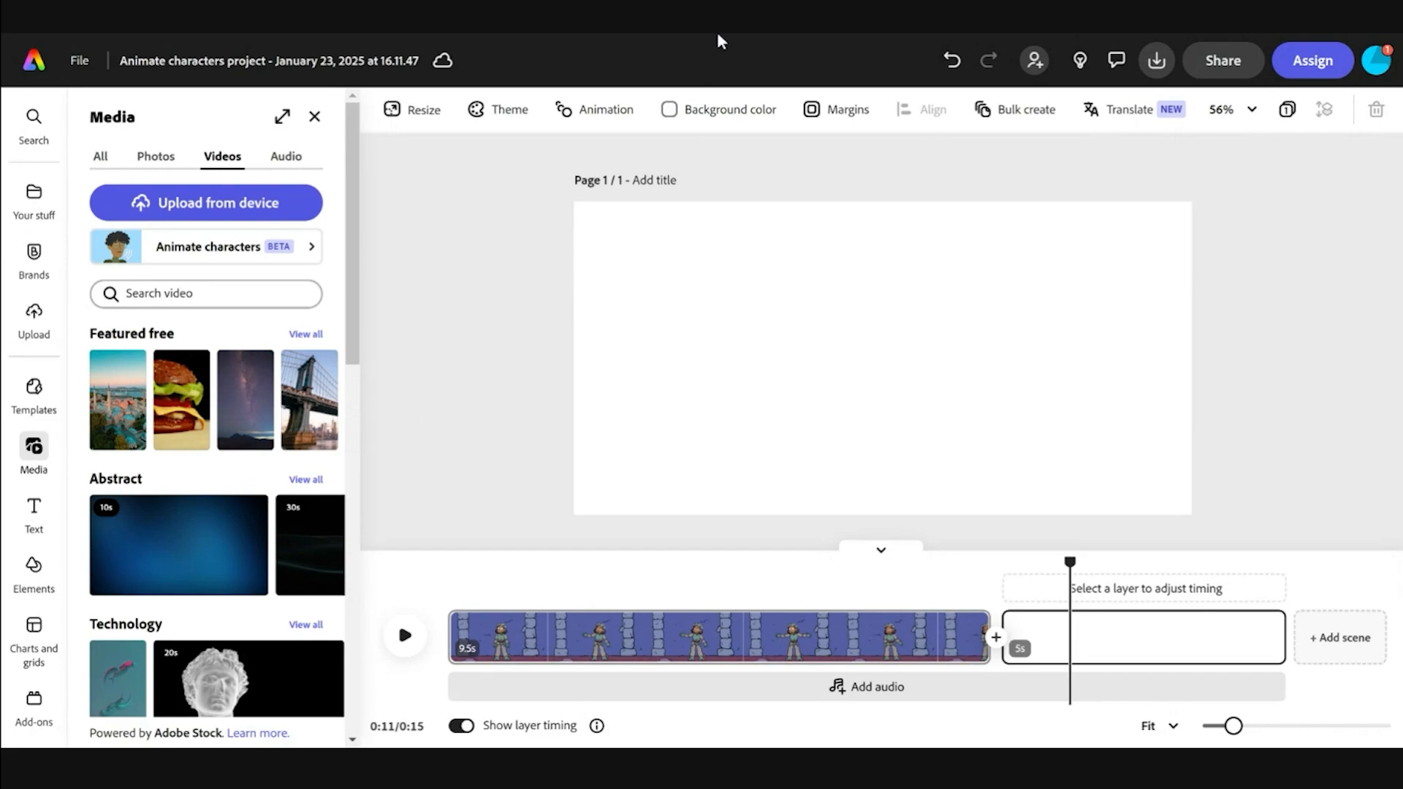
pyautogui.hotkey('alt', 'Tab')
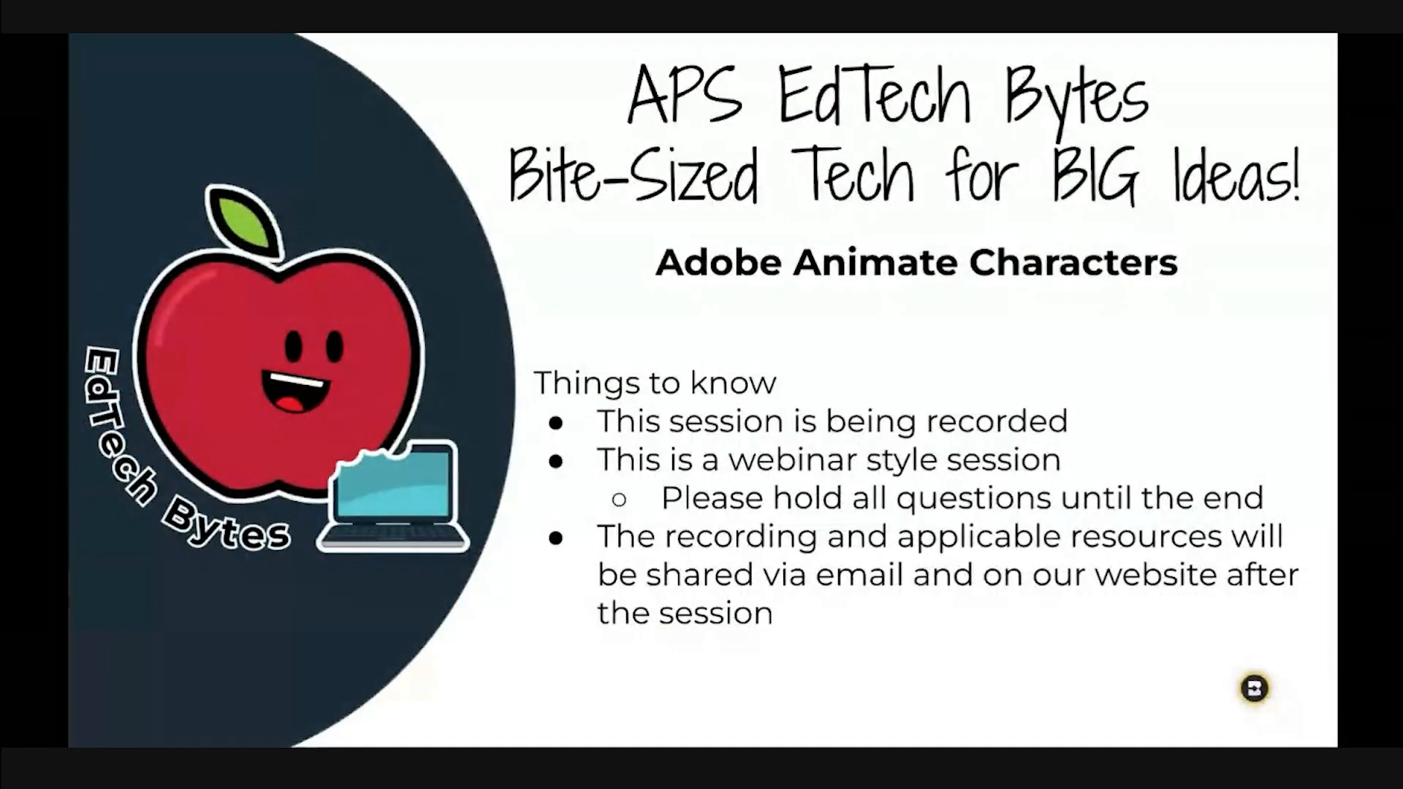
pyautogui.press('End')
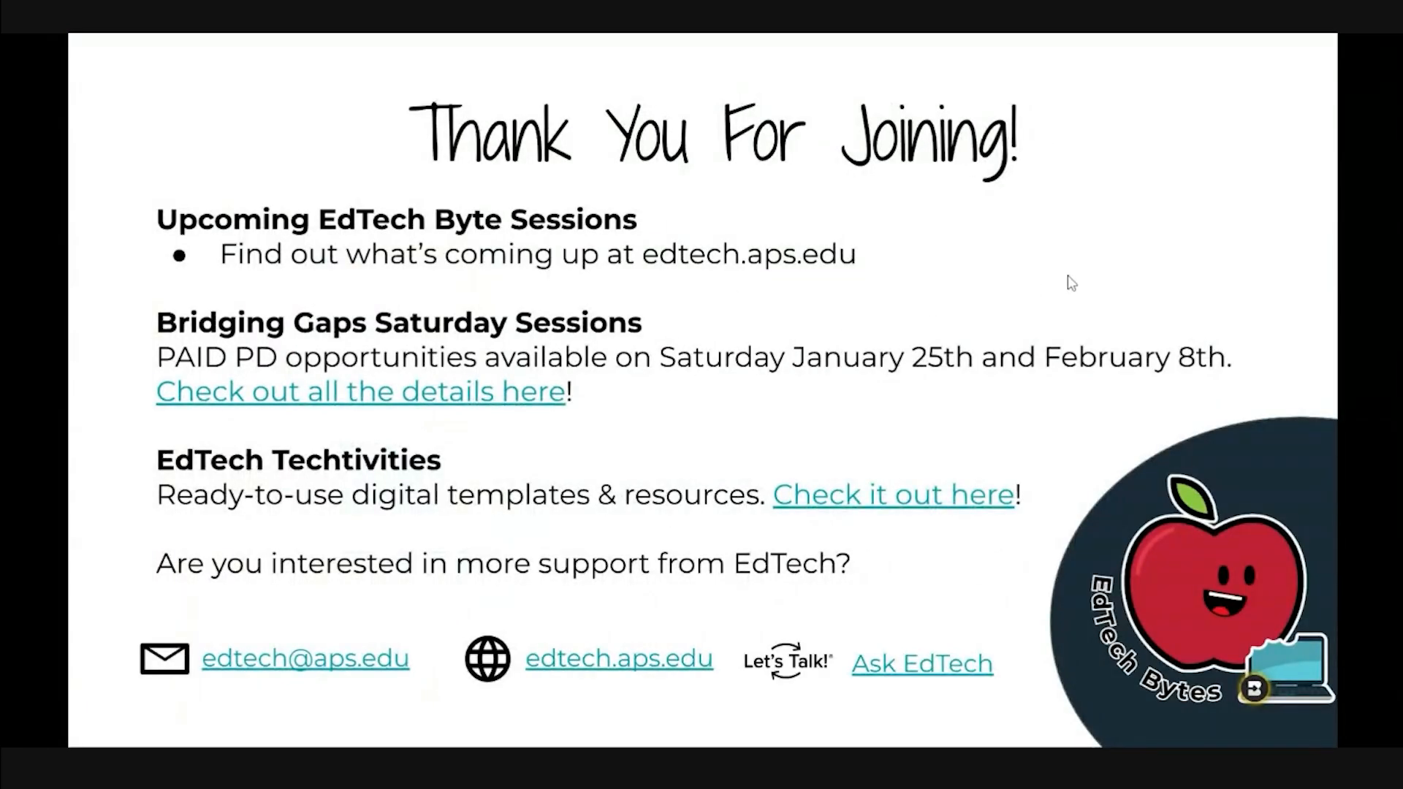